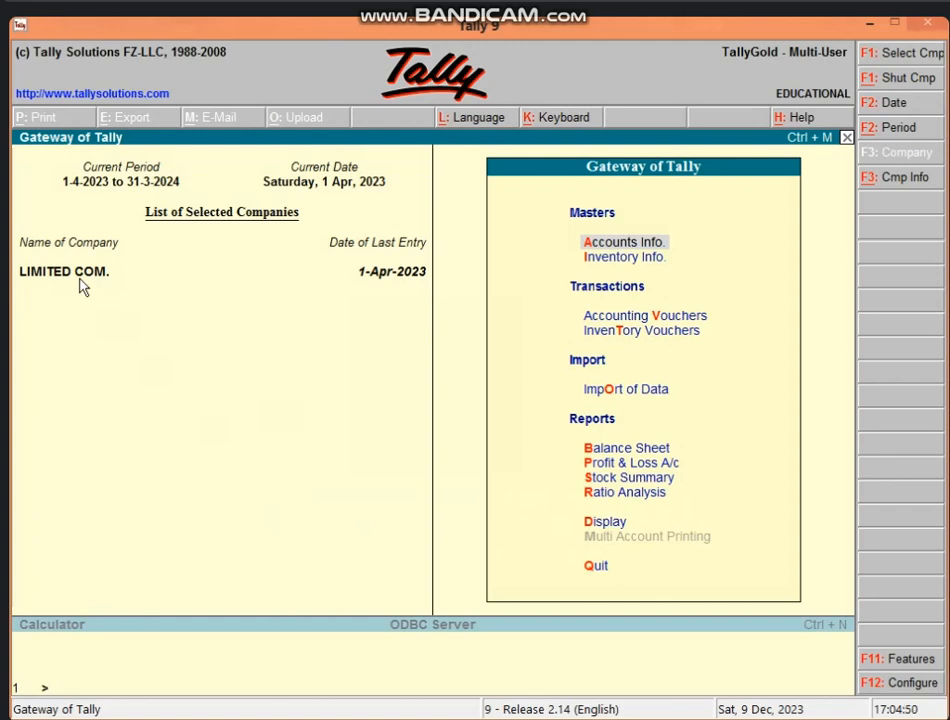
Step: Shut LIMITED COM. and pick BANK OF INDIA from the Select Company list
key(alt+F1)
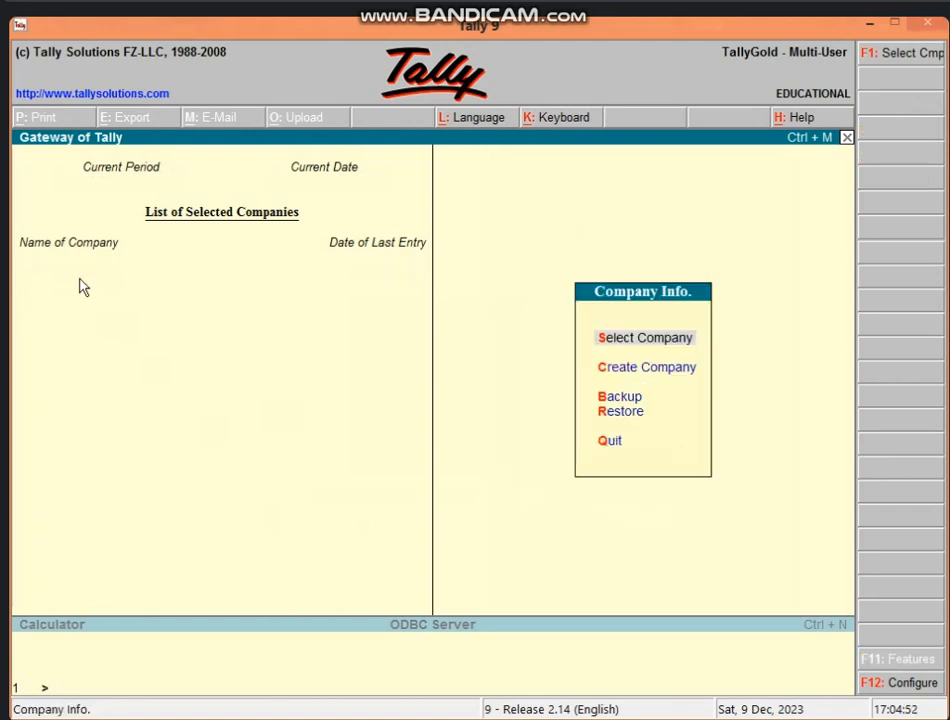
key(Return)
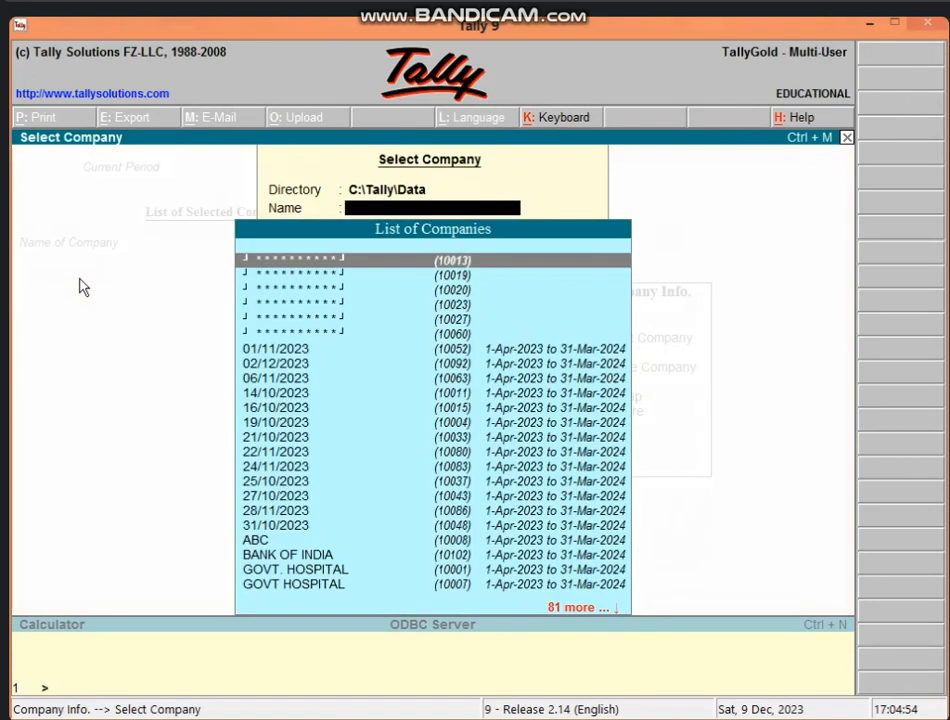
text(BAN)
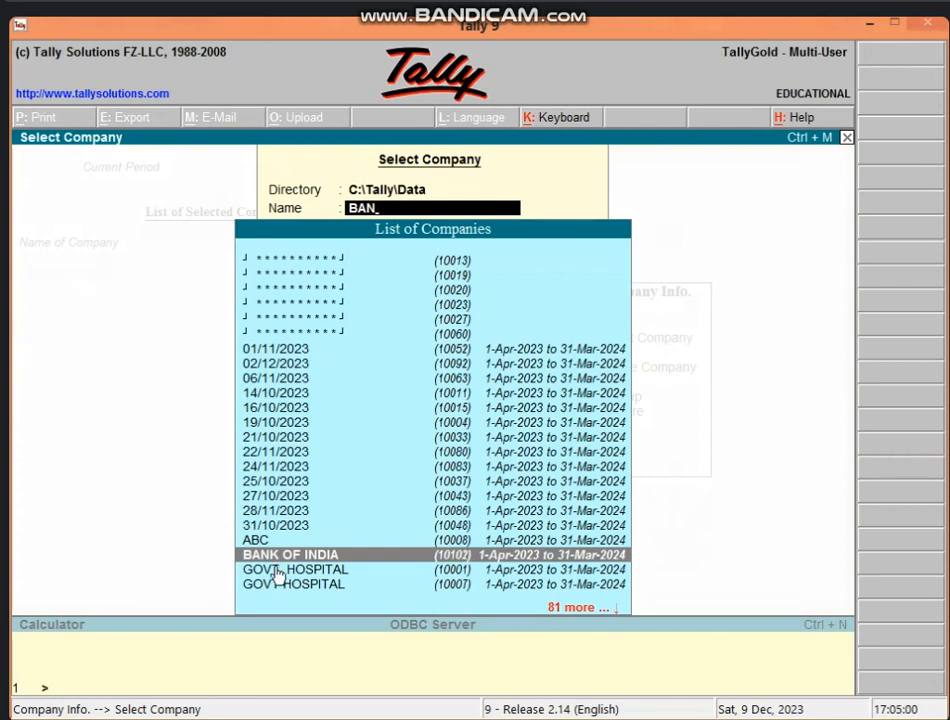
key(Return)
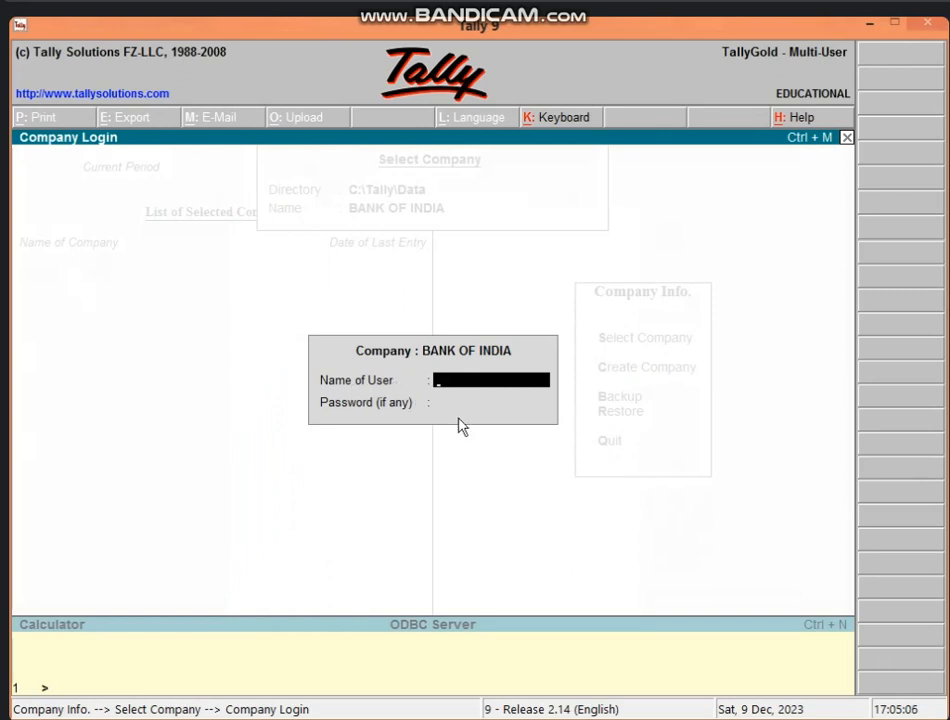
Step: Log in to BANK OF INDIA with its user name and password
text(BOI)
key(Return)
text(*****)
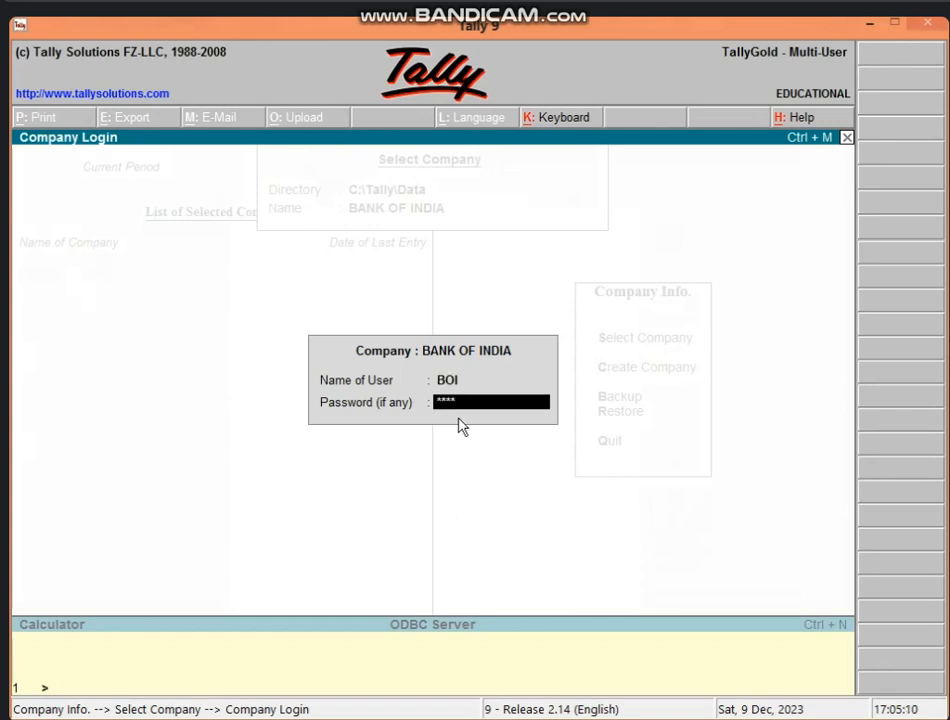
key(Return)
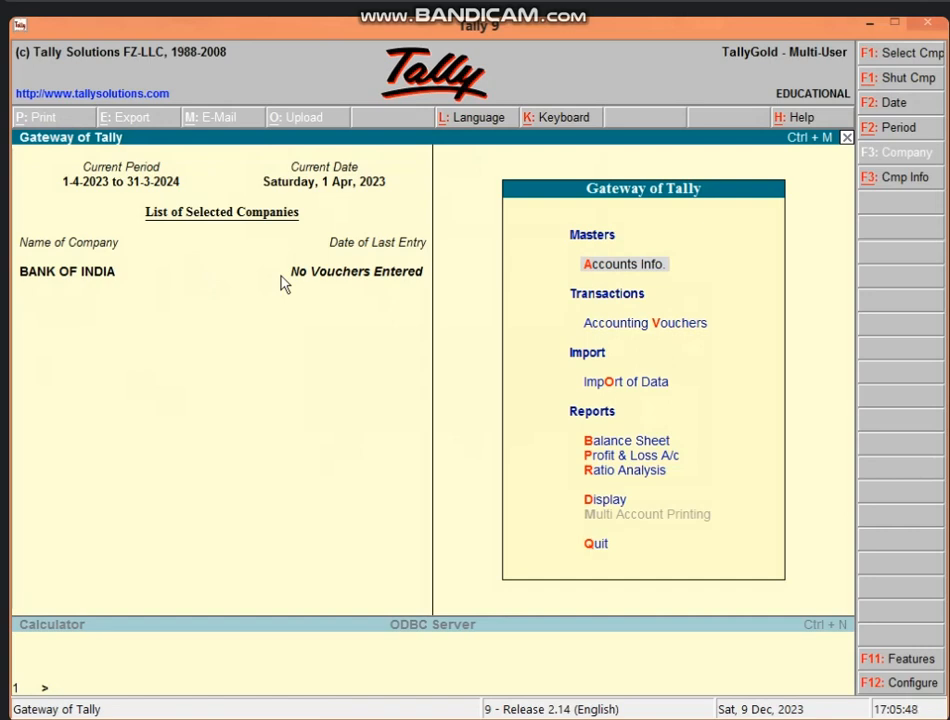
Step: Open the Company Info. menu from Gateway of Tally with Alt+F3
key(alt+F3)
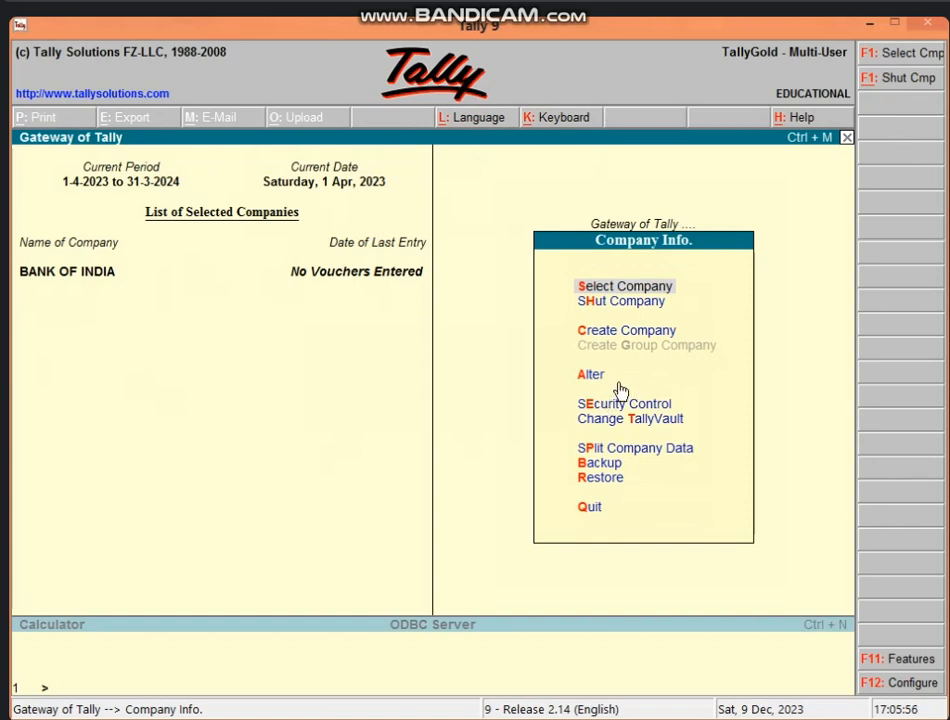
Step: Alter BANK OF INDIA so Use Security Control is No, confirming with the old password
key(Return)
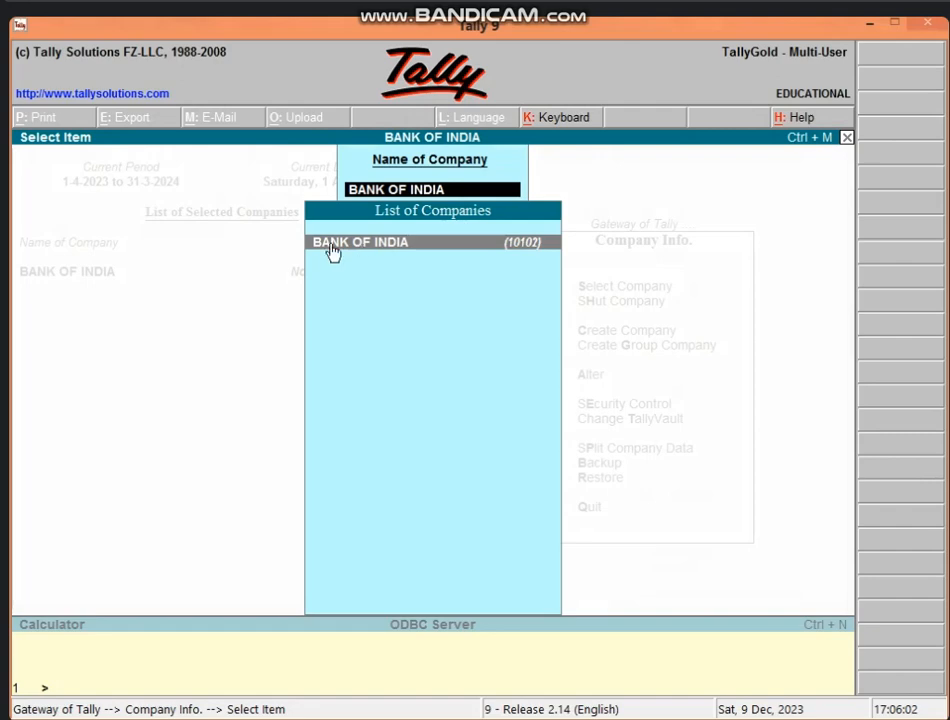
click(527, 260)
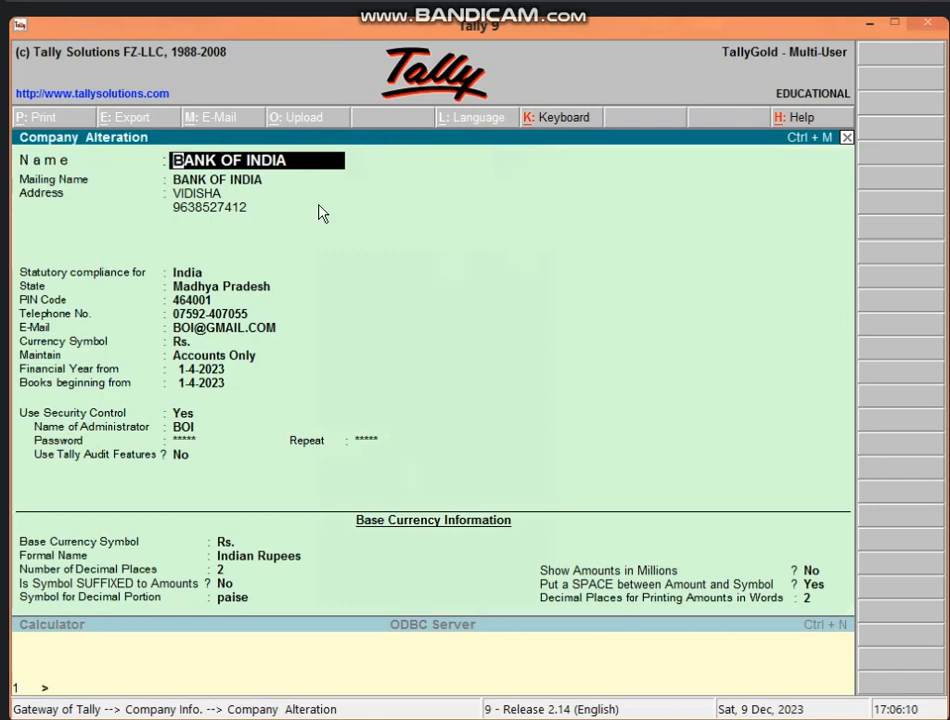
click(213, 198)
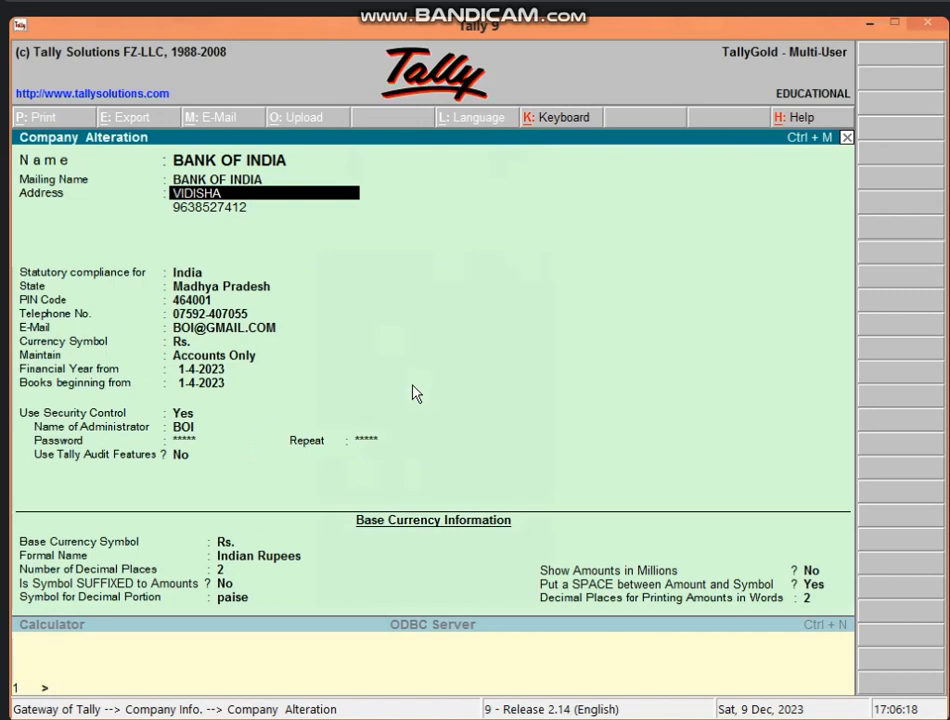
click(185, 428)
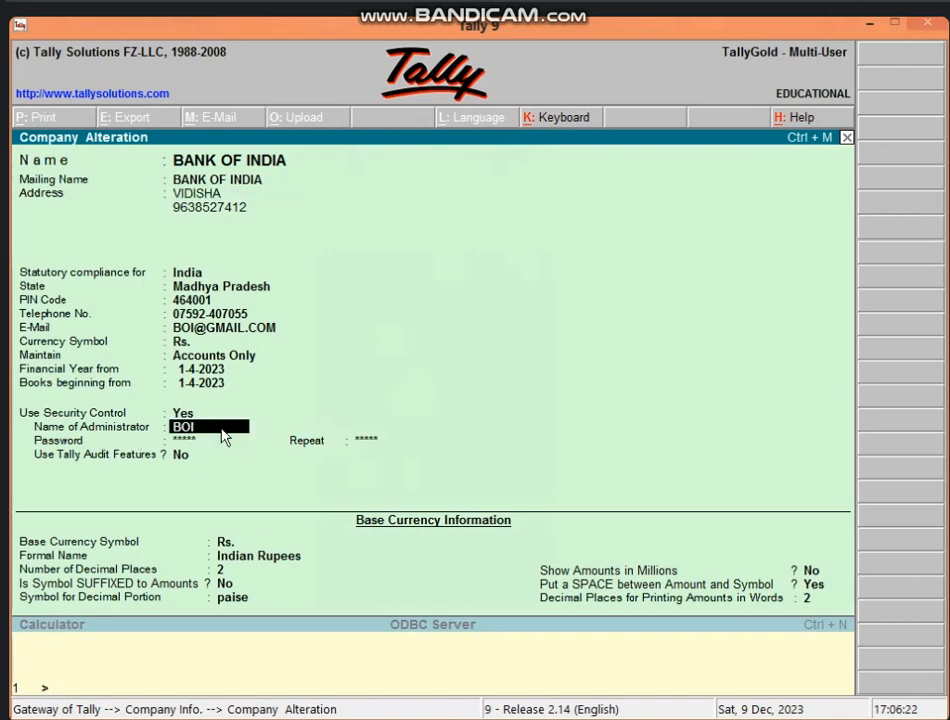
click(190, 414)
text(N)
key(Return)
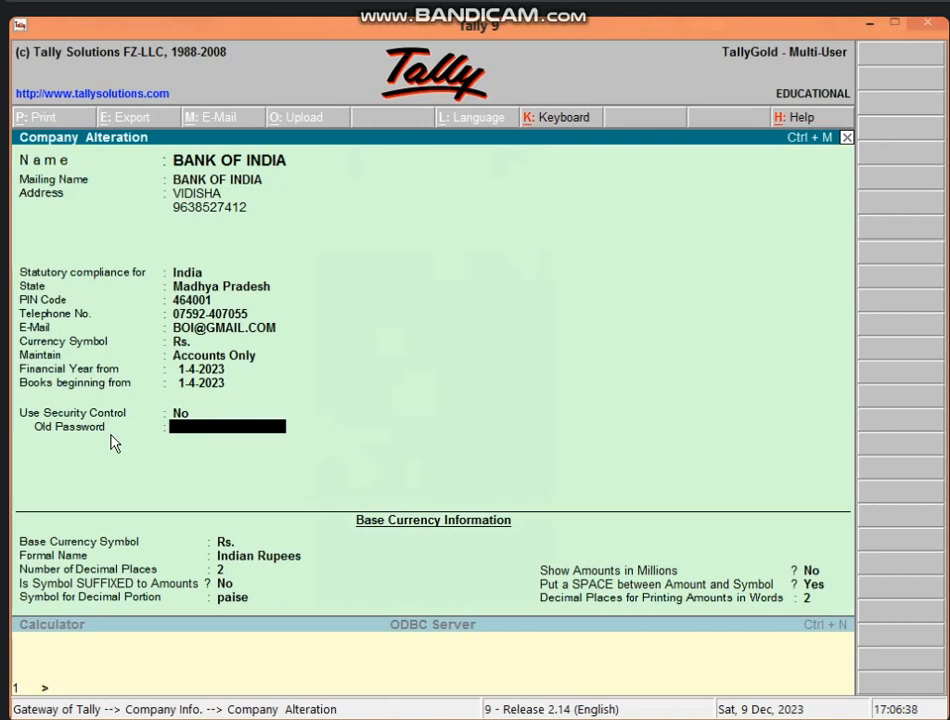
text(****)
key(Return)
key(Return)
key(Return)
key(Return)
key(Return)
key(Return)
key(Return)
key(Return)
key(Return)
key(Return)
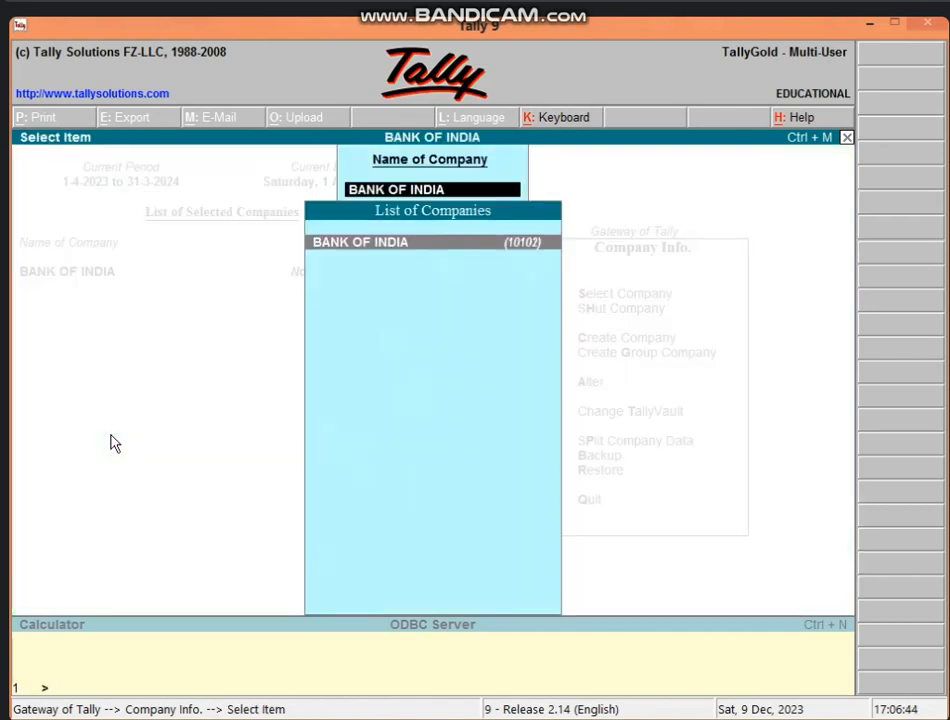
Step: Go back to the Gateway, shut BANK OF INDIA, and reload it from Select Company
key(Return)
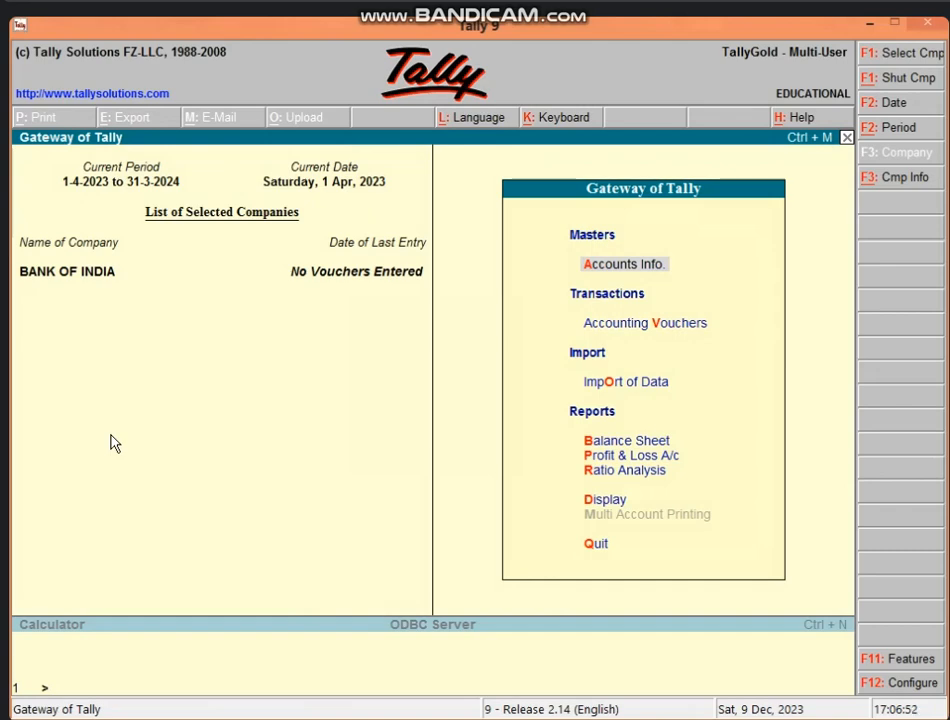
key(alt+F1)
key(Return)
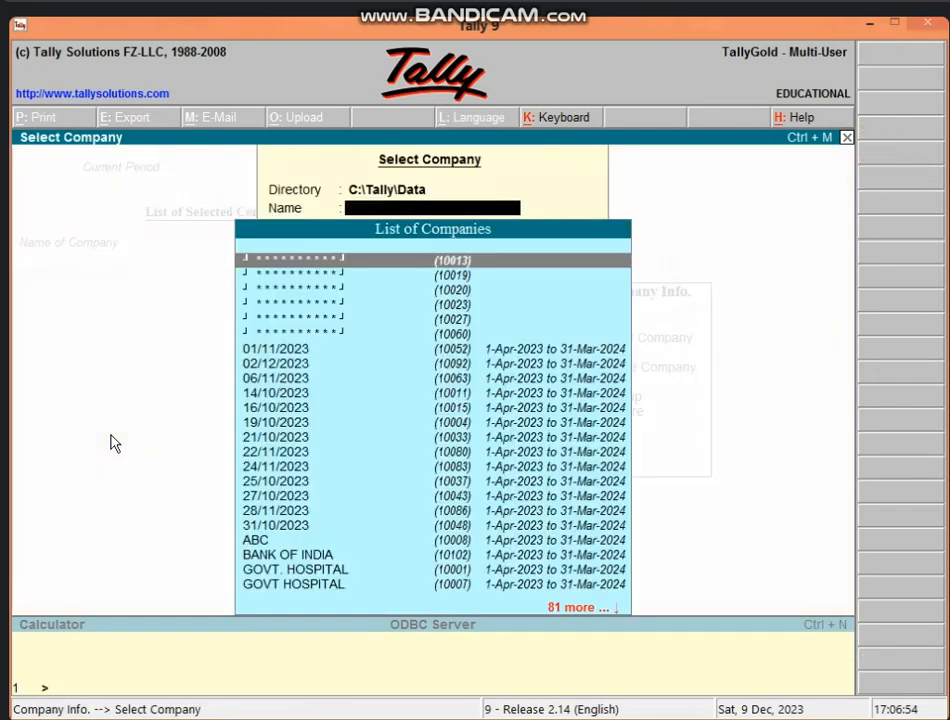
text(B)
key(Return)
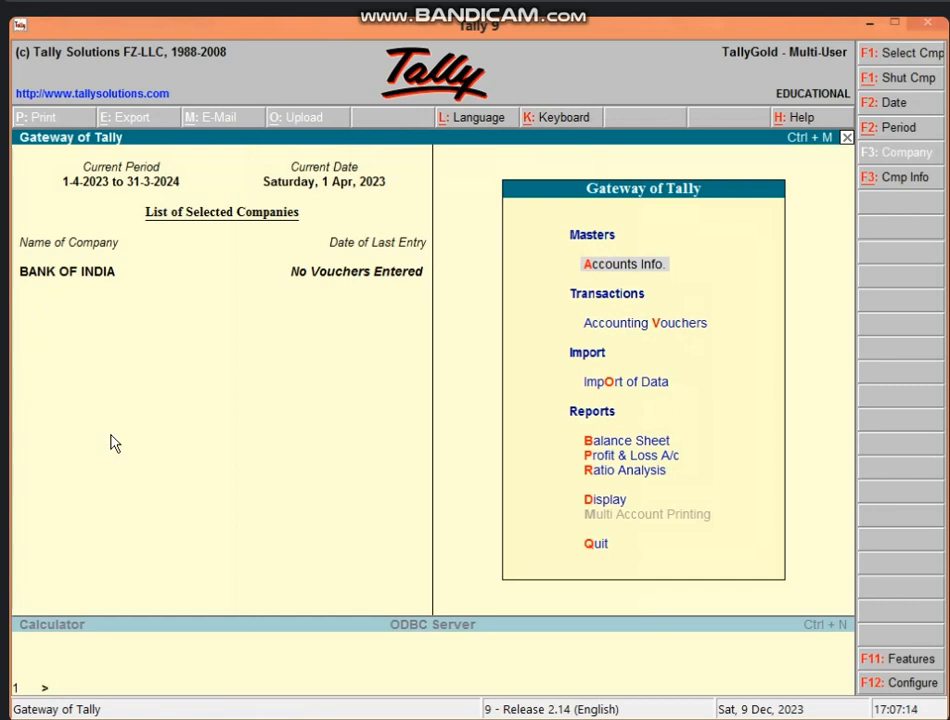
key(alt+F3)
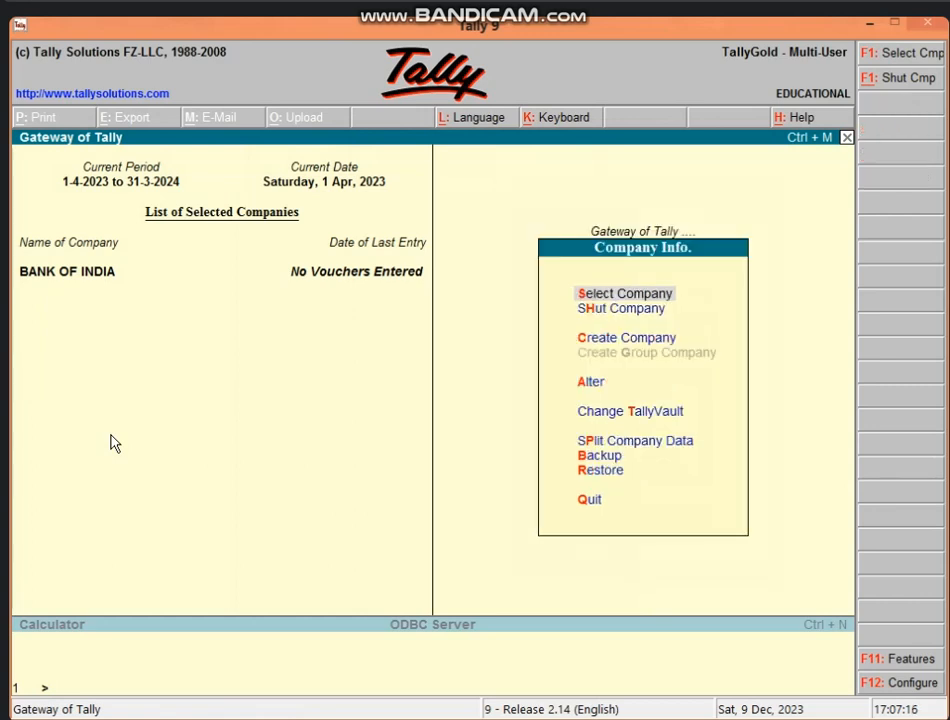
key(a)
key(Return)
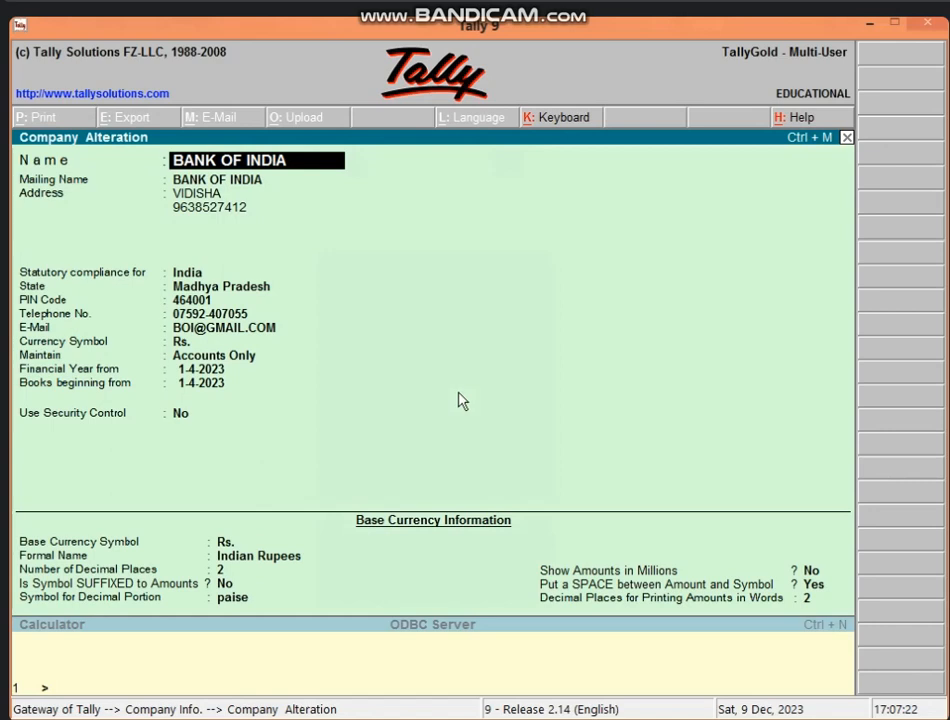
click(178, 414)
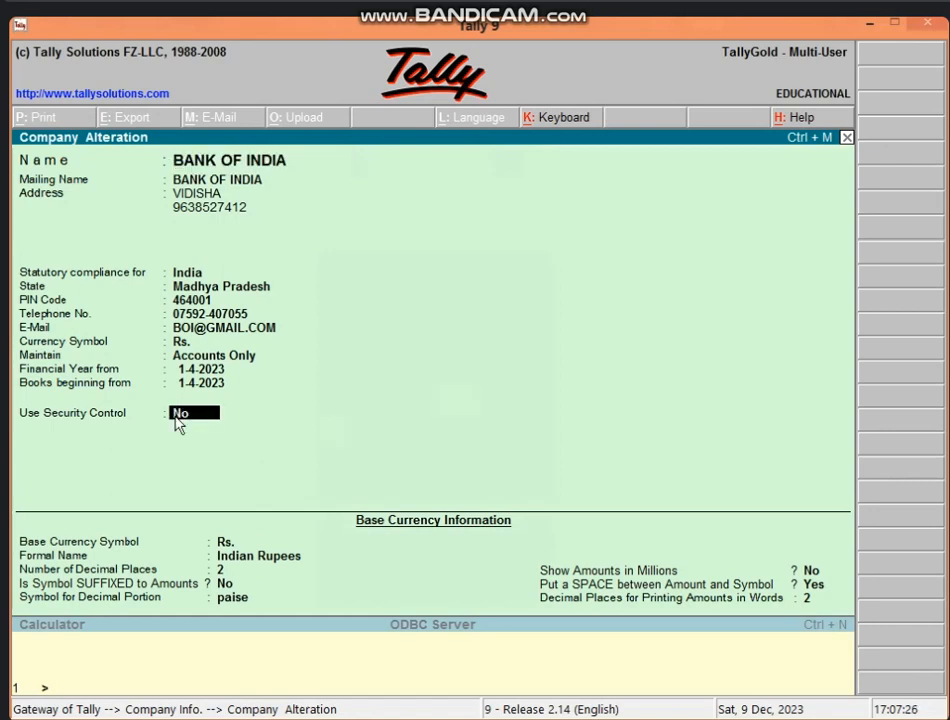
key(Escape)
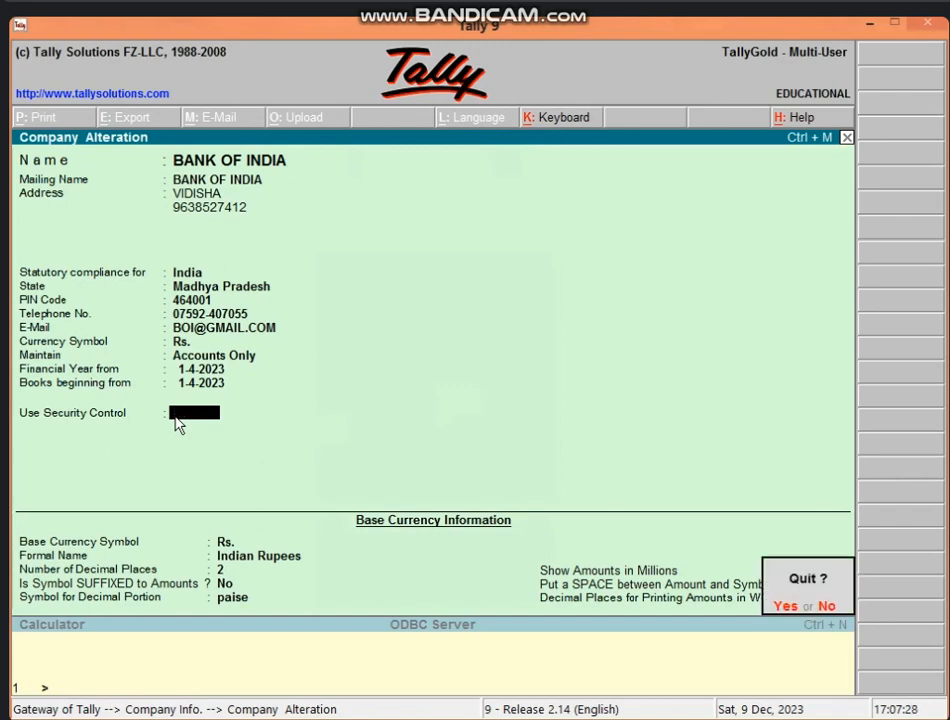
key(y)
key(Escape)
key(Escape)
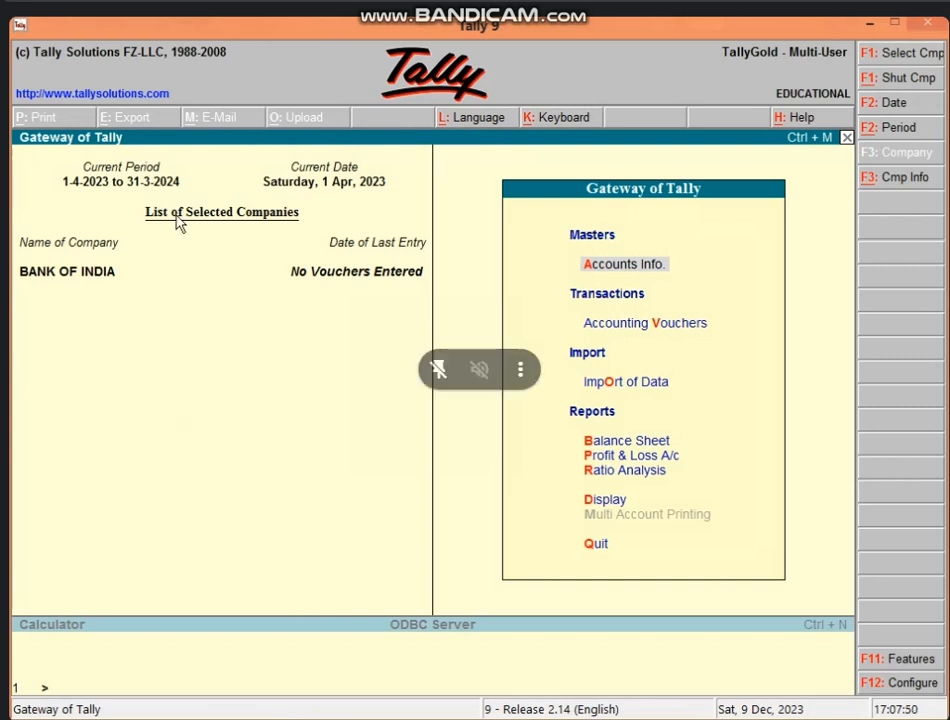
Step: Go to Accounts Info. > Ledgers and choose Create under Single Ledger
click(612, 270)
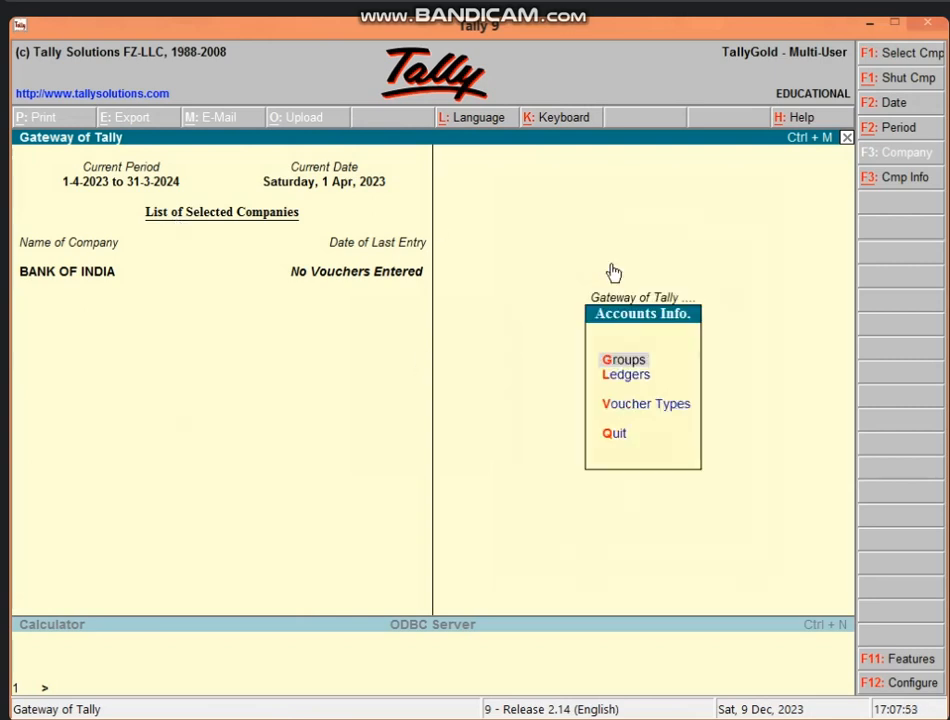
click(630, 379)
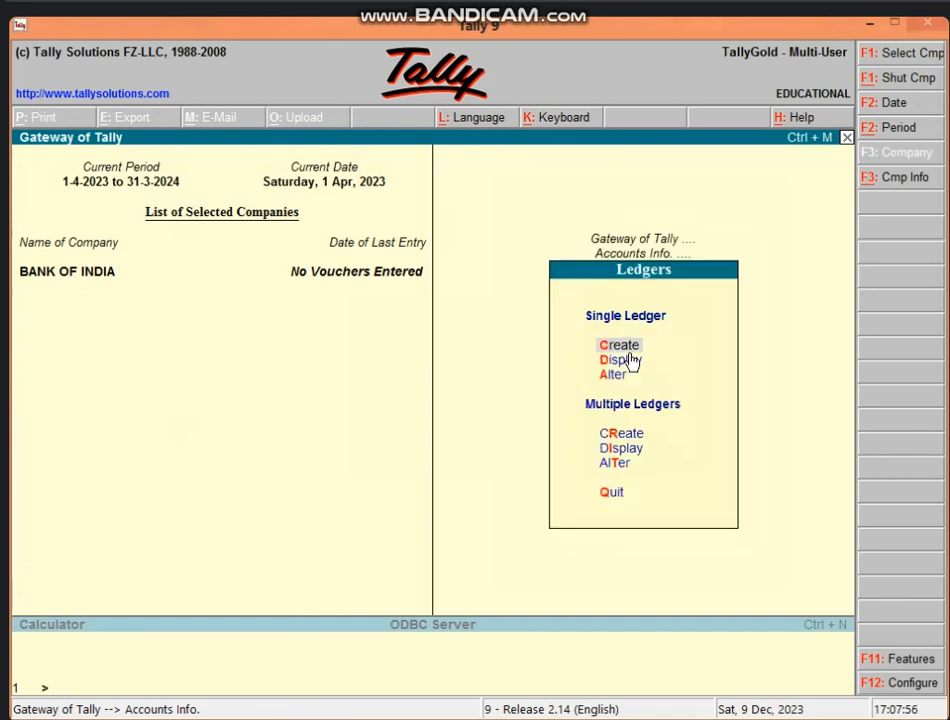
key(Return)
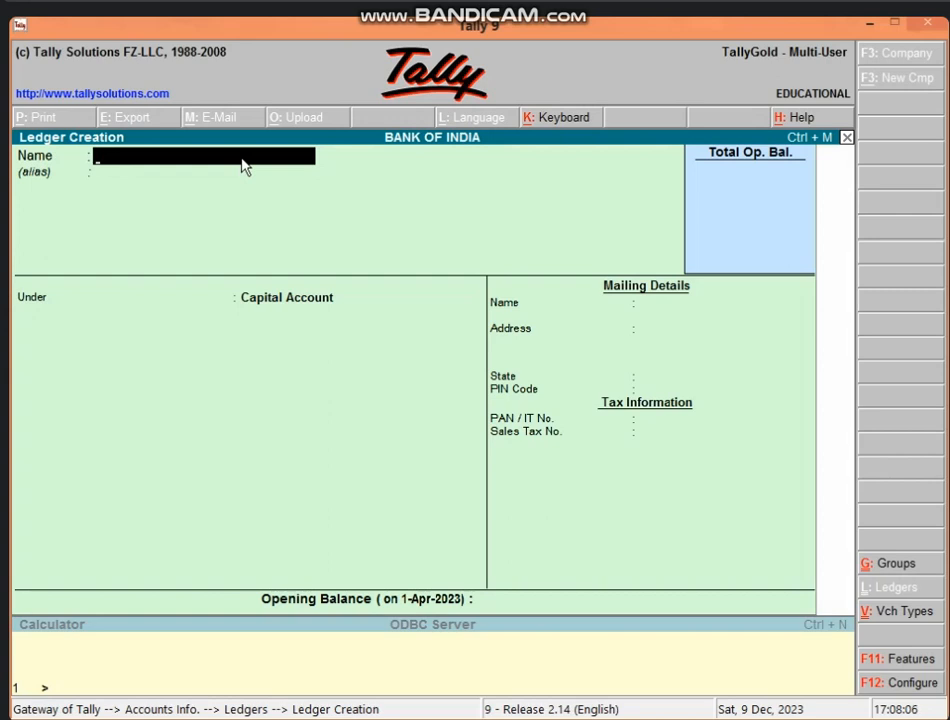
Step: Name the new ledger MOHAN'S A/C, fixing a typo in the name
text(MOHAN'[S)
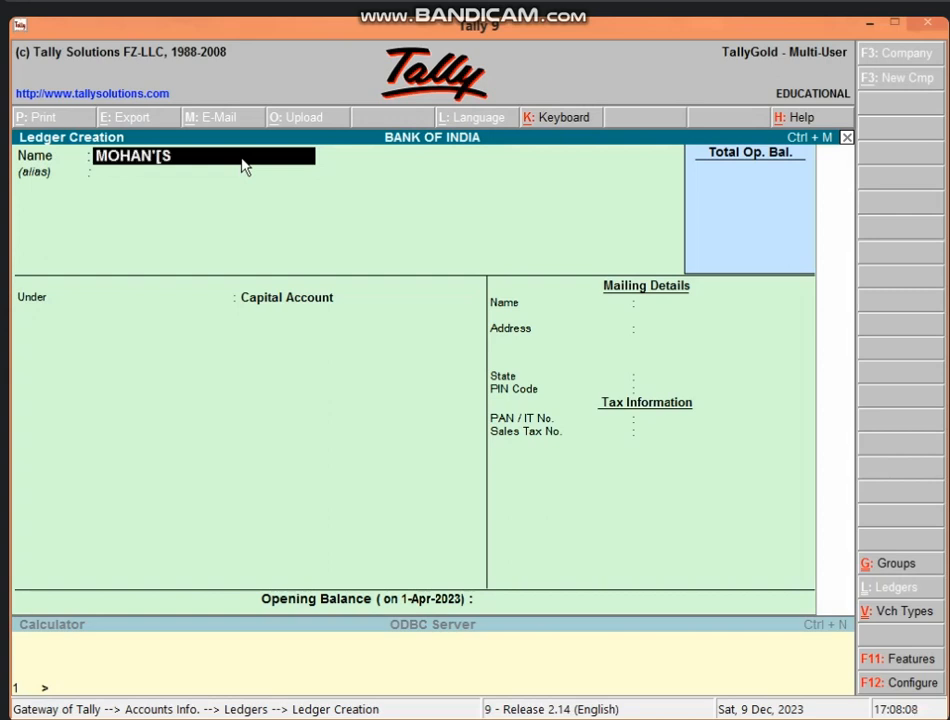
key(BackSpace)
key(BackSpace)
text(S A/C)
key(Return)
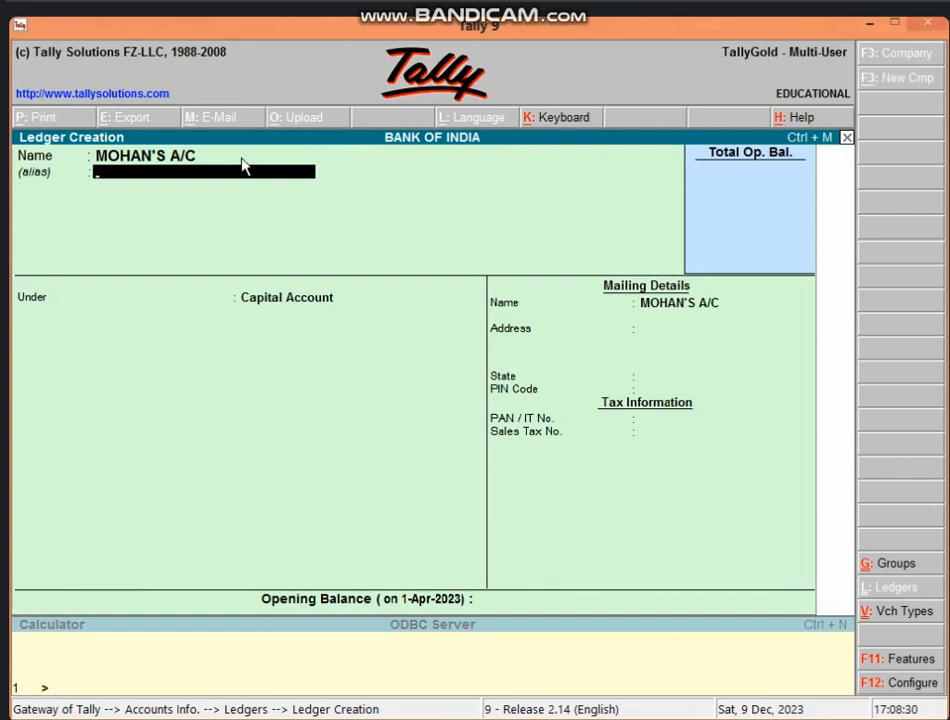
Step: Add account-number and phone-number aliases, correcting the first alias to end in 1234
text(000000001)
key(Return)
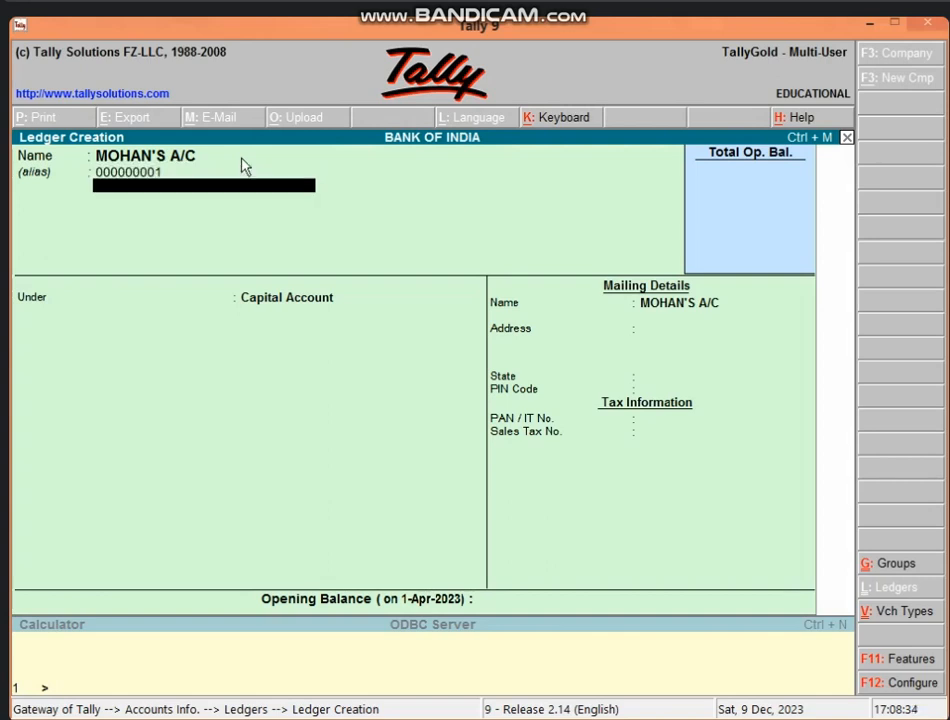
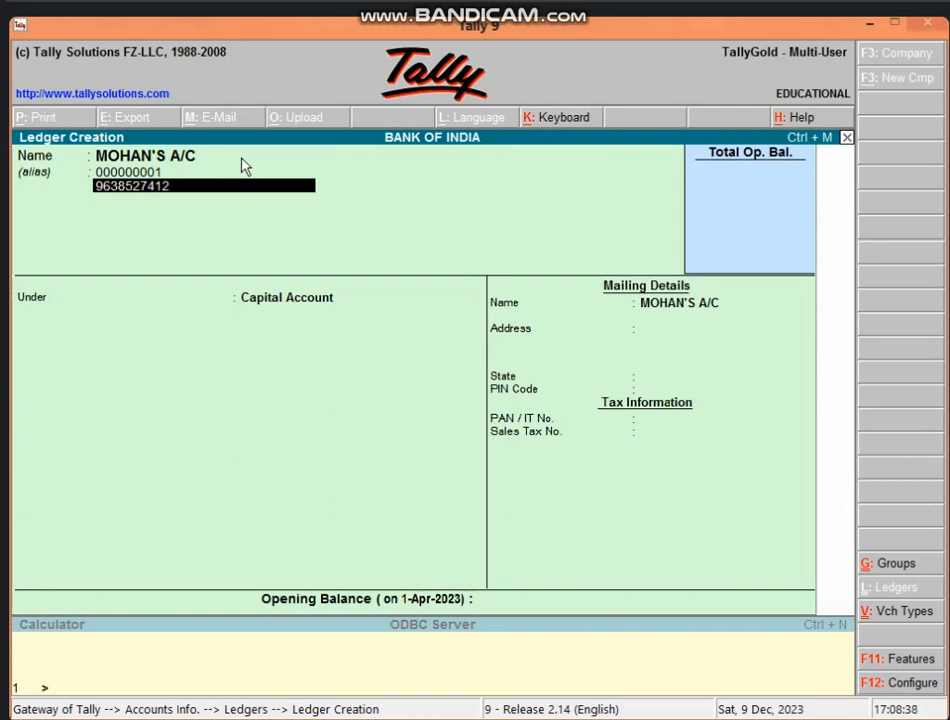
key(Return)
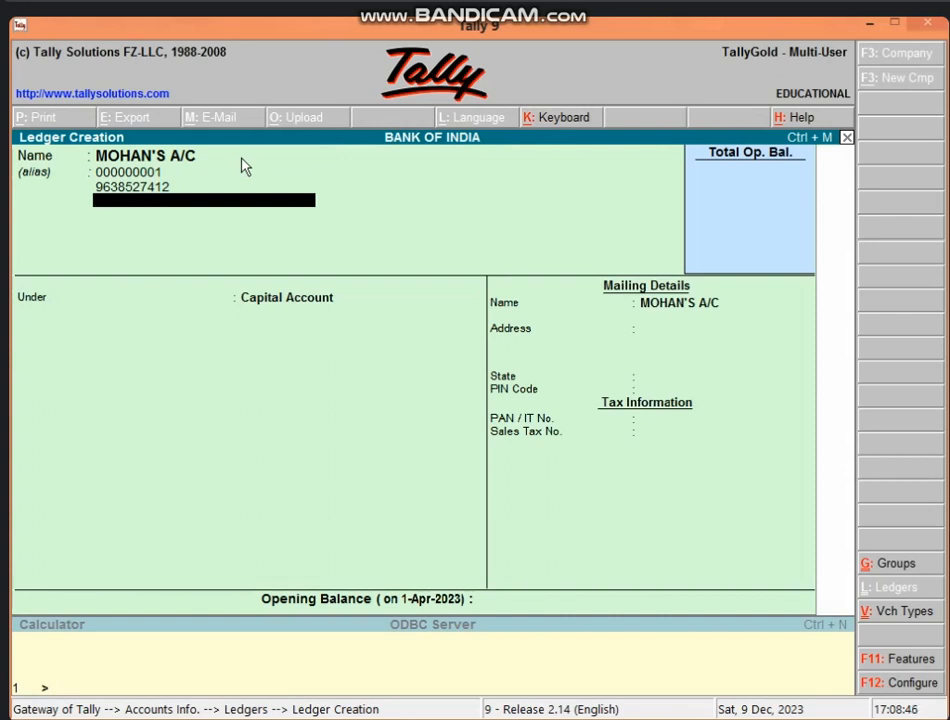
click(166, 174)
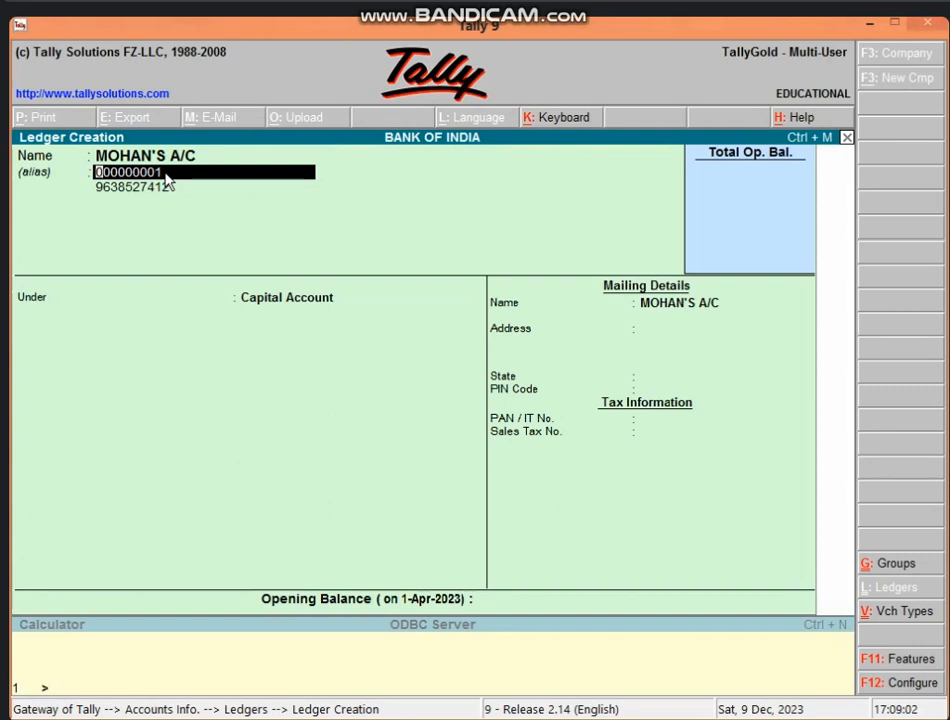
text(0)
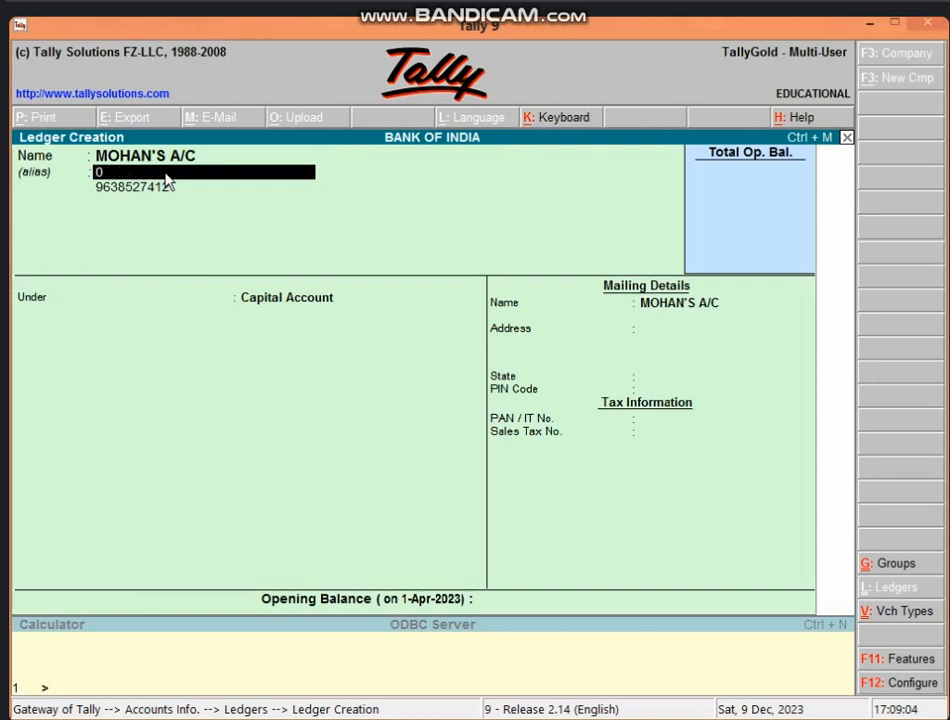
text(00000001234)
key(Return)
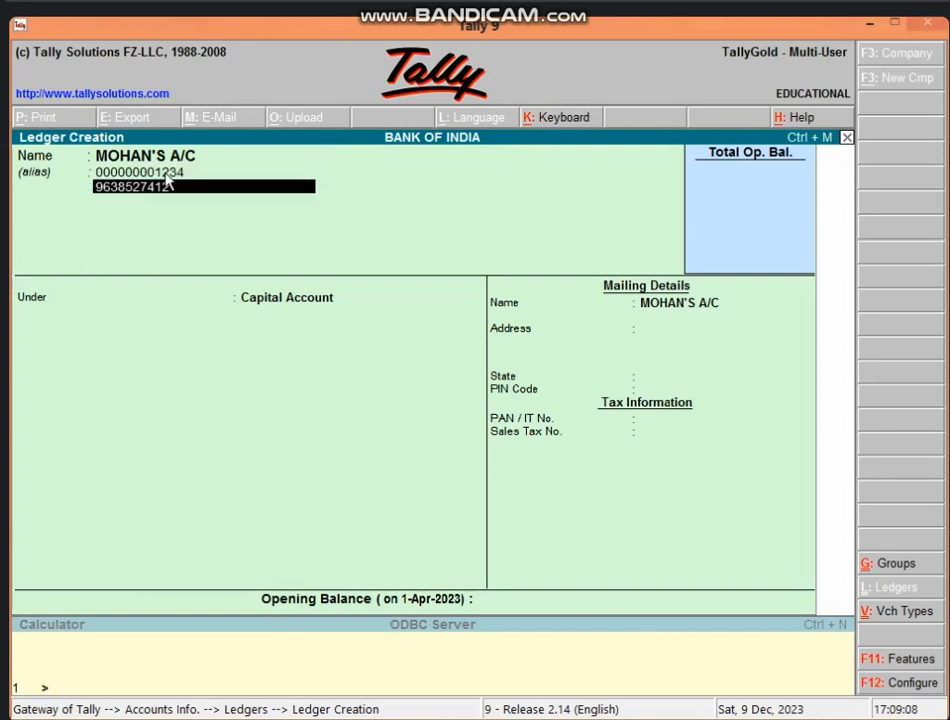
key(Return)
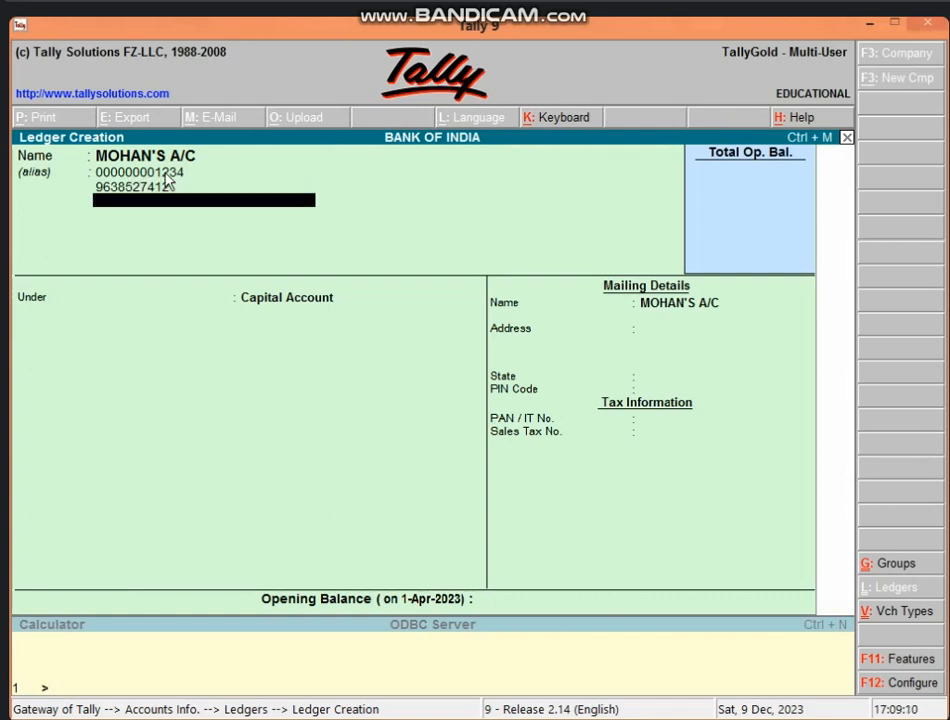
key(Return)
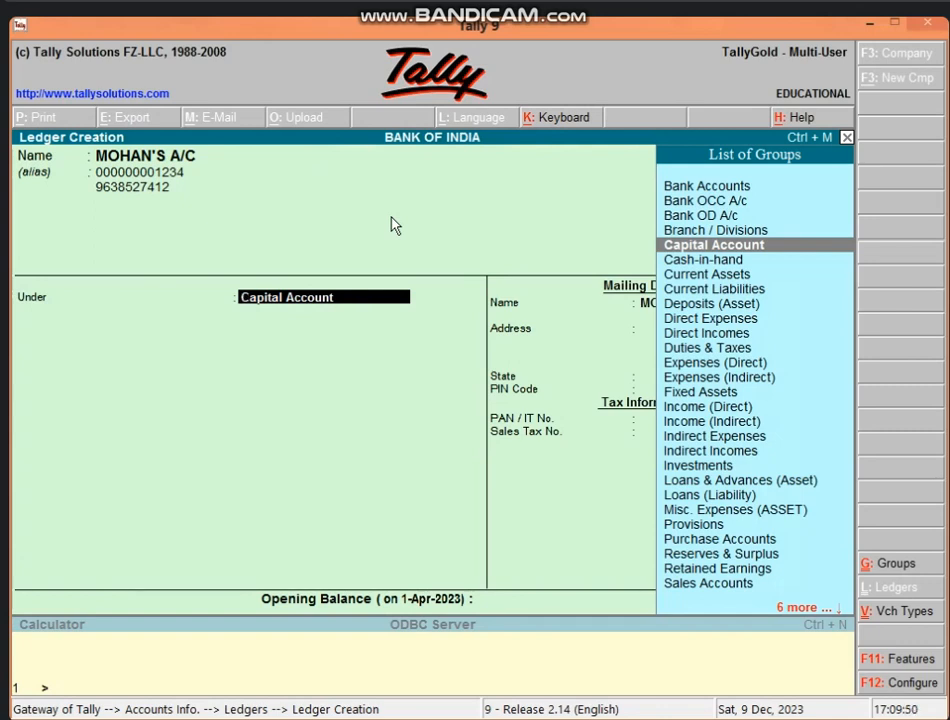
Step: Choose Sundry Creditors in the Under field and accept Yes for bill-by-bill balances
text(S)
key(Down)
key(Down)
key(Down)
key(Down)
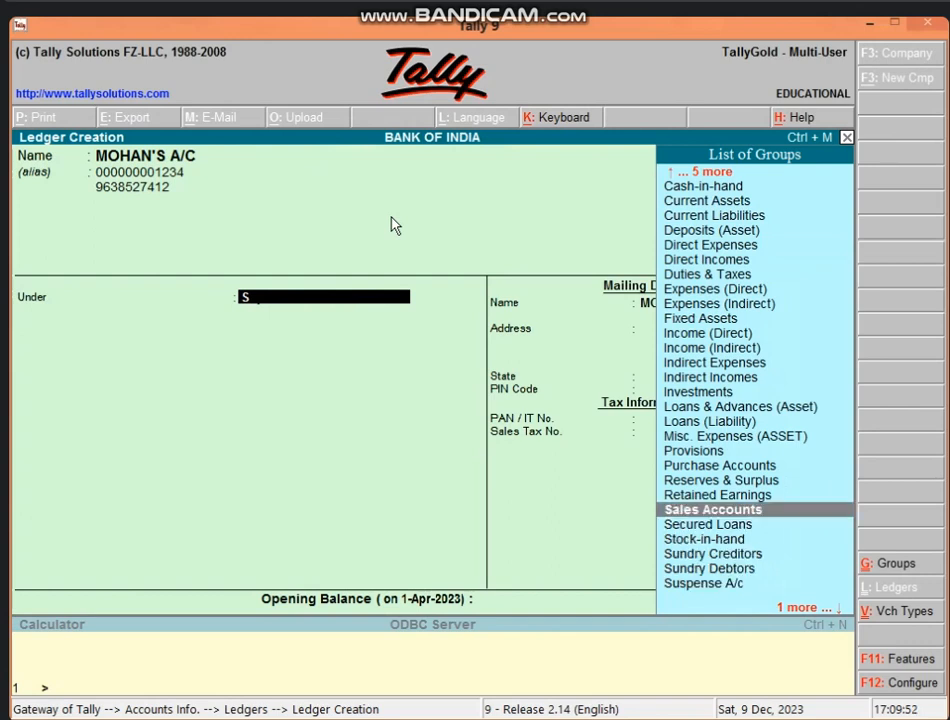
key(Return)
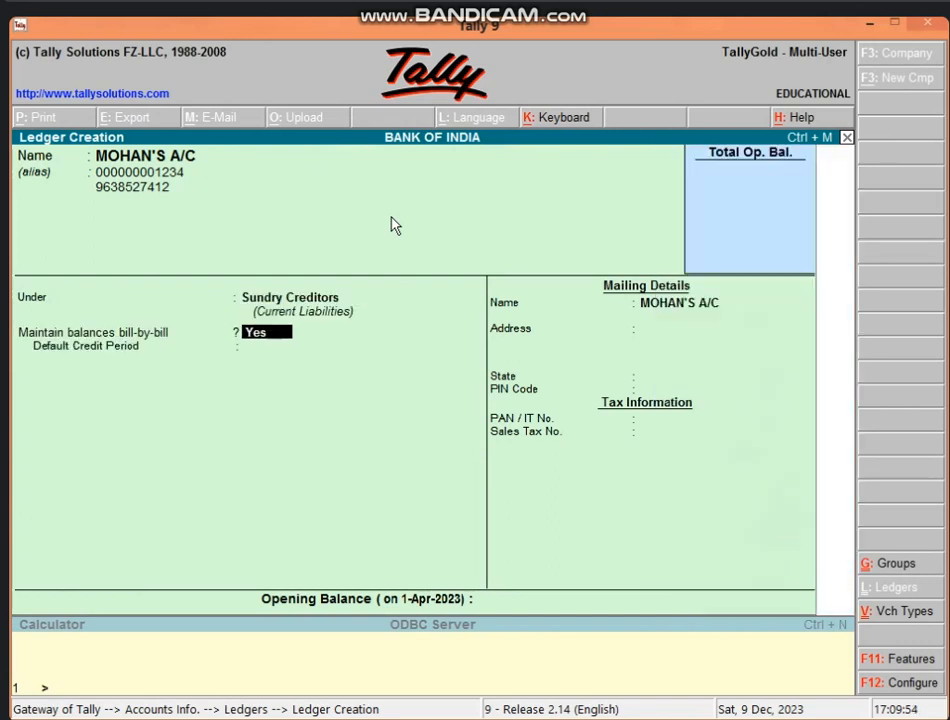
key(Return)
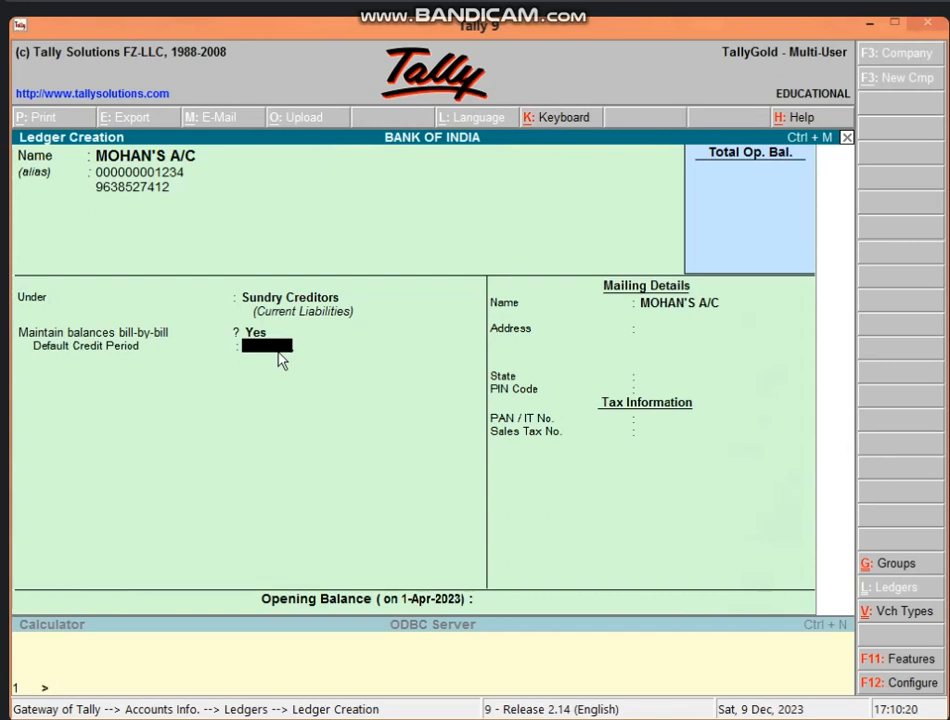
Step: Enter a 60-day default credit period, then delete it so the field is blank
text(60)
key(Return)
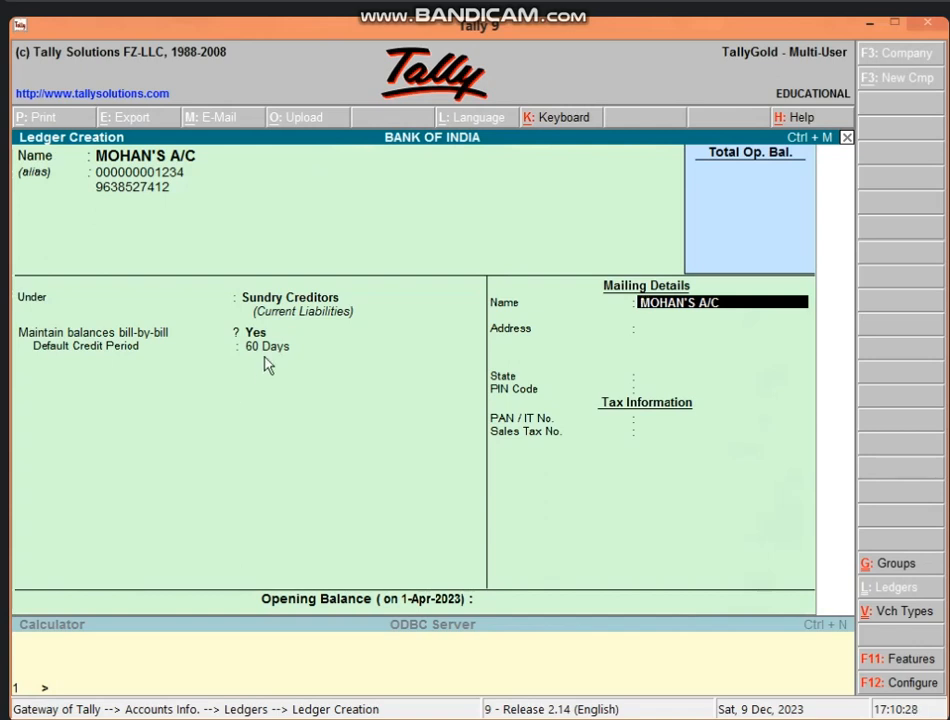
click(274, 358)
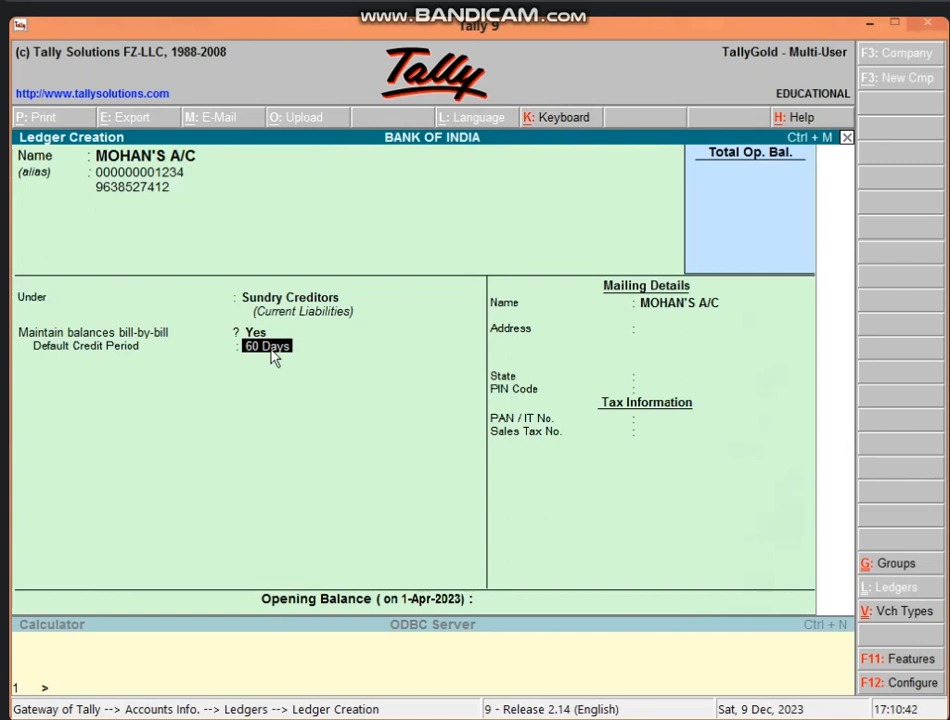
key(BackSpace)
key(Return)
key(Delete)
key(Delete)
key(Delete)
key(Delete)
key(Delete)
key(Delete)
key(Delete)
key(Return)
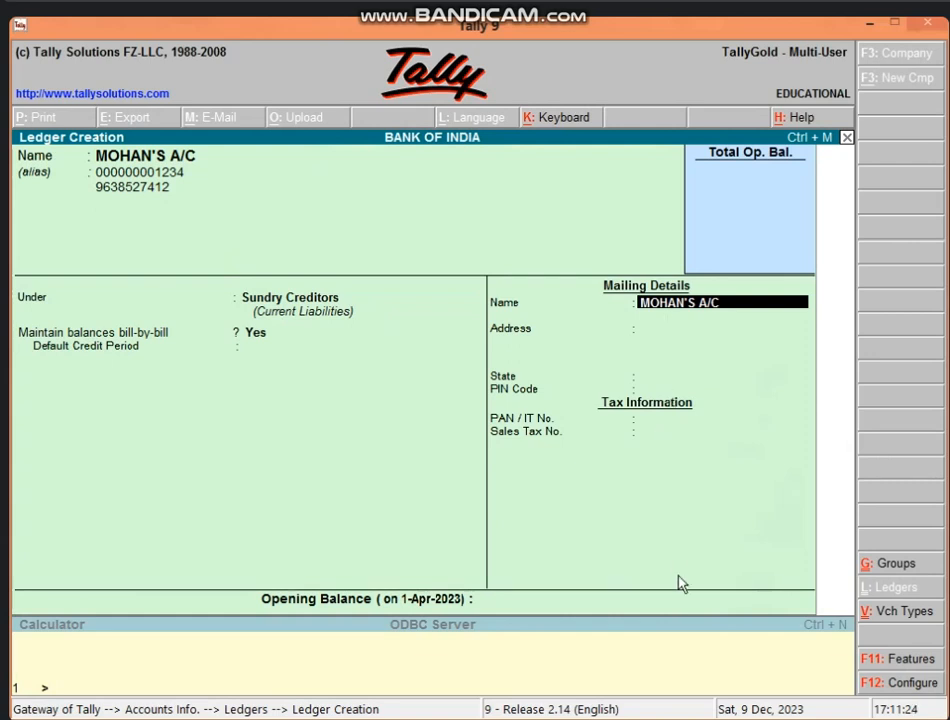
Step: Skip the mailing details, quit the ledger form, and open Accounting Vouchers
key(Return)
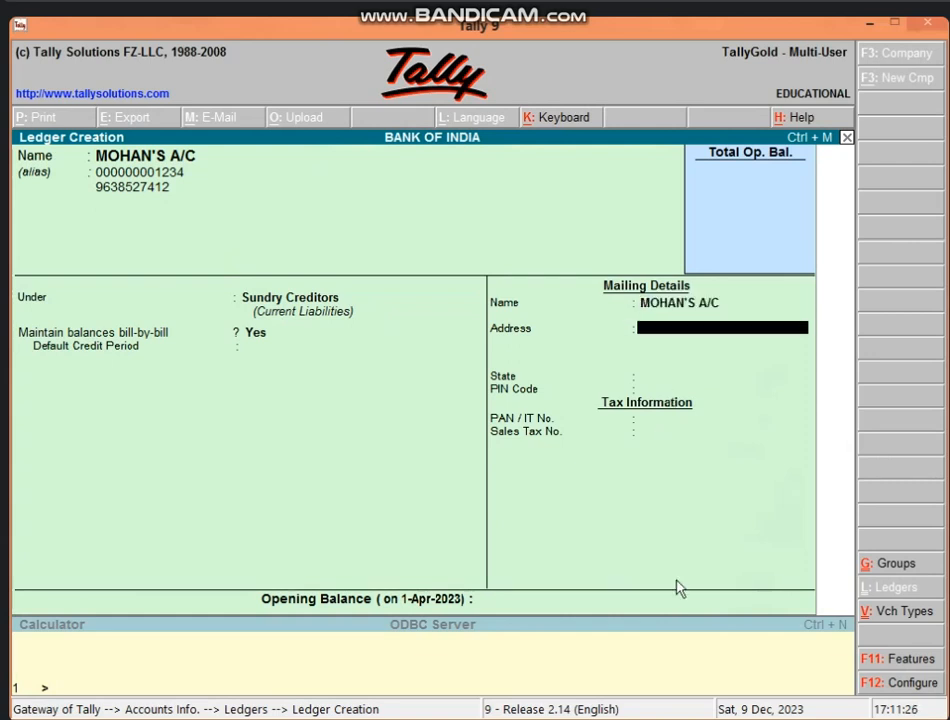
key(Return)
key(Return)
key(Return)
key(Return)
key(Return)
key(Return)
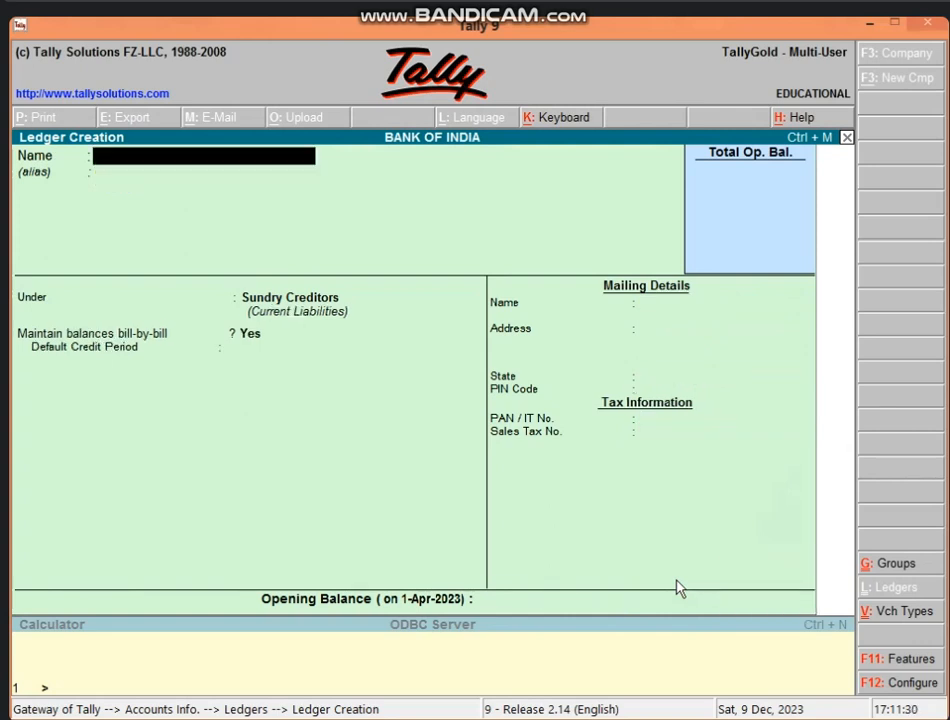
key(Escape)
key(Return)
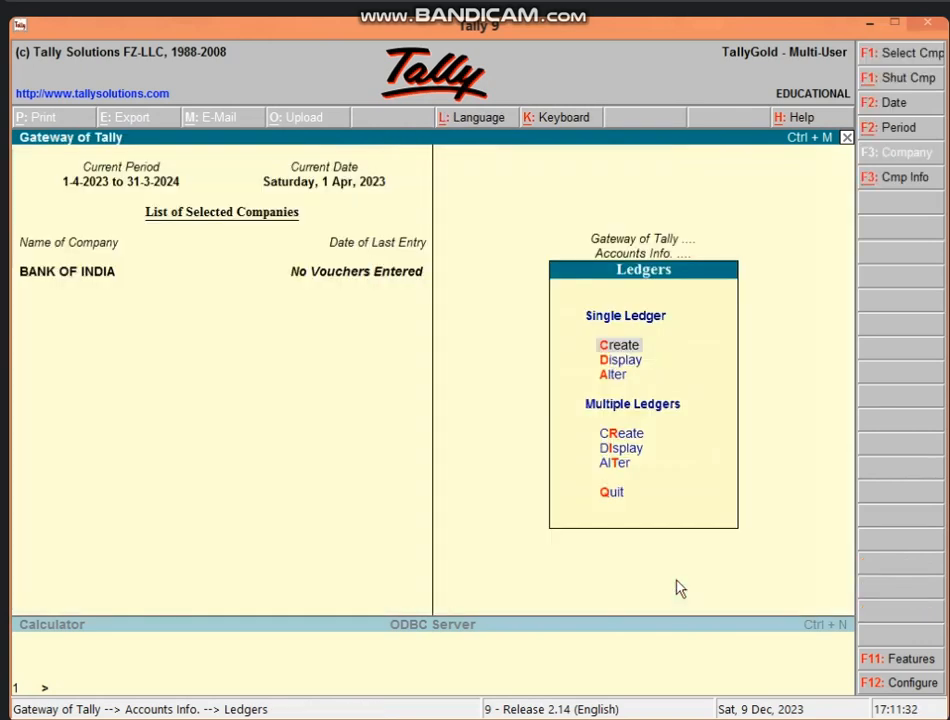
key(Escape)
key(Escape)
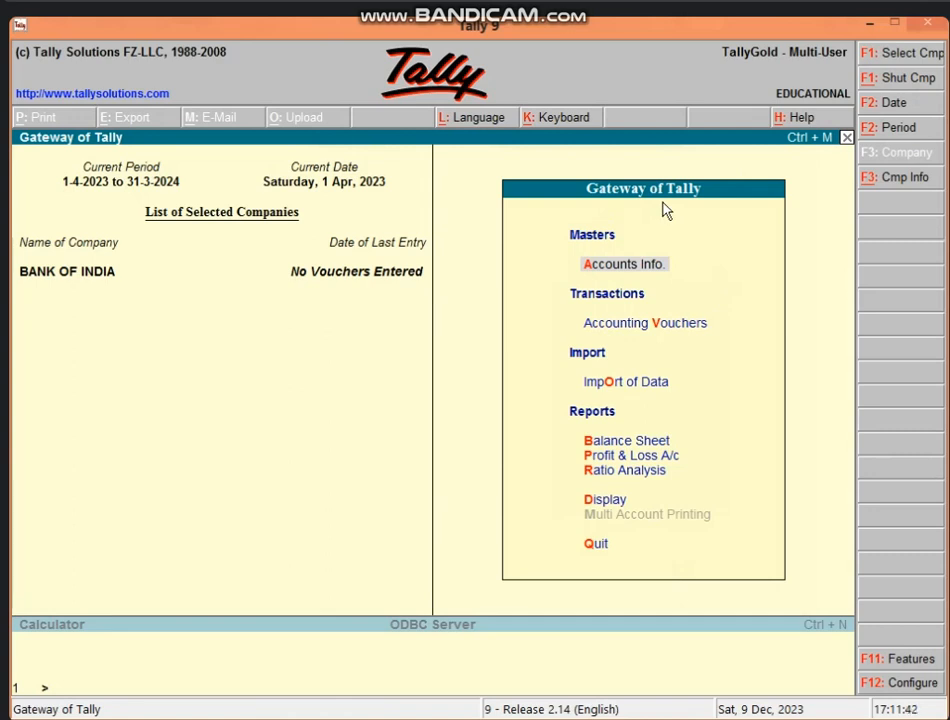
click(663, 329)
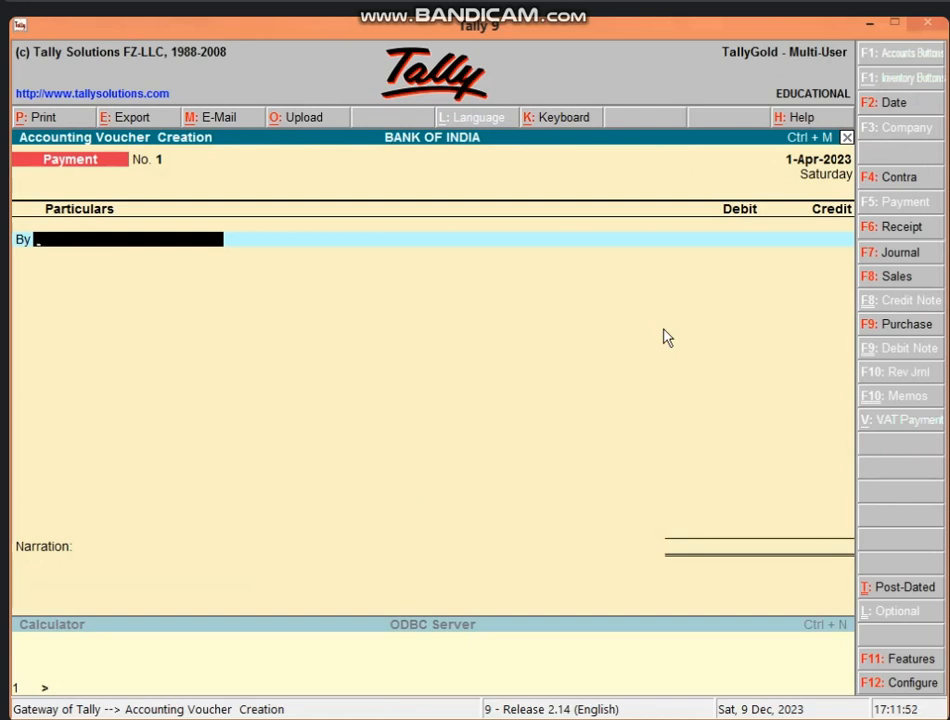
Step: Change the voucher type from Payment to Receipt with the F6: Receipt button
click(913, 239)
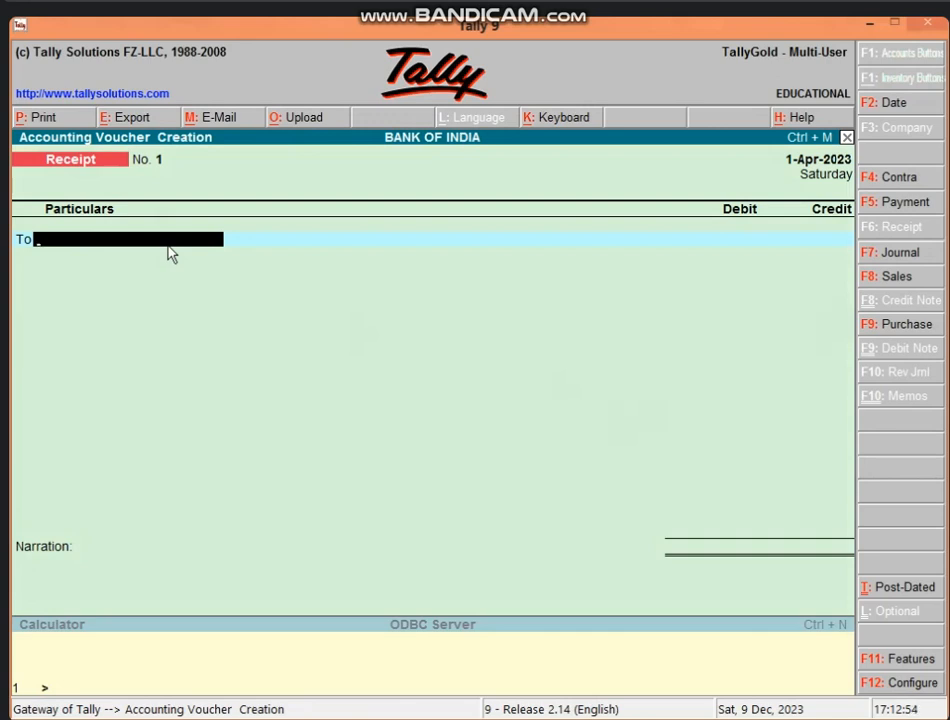
text(M)
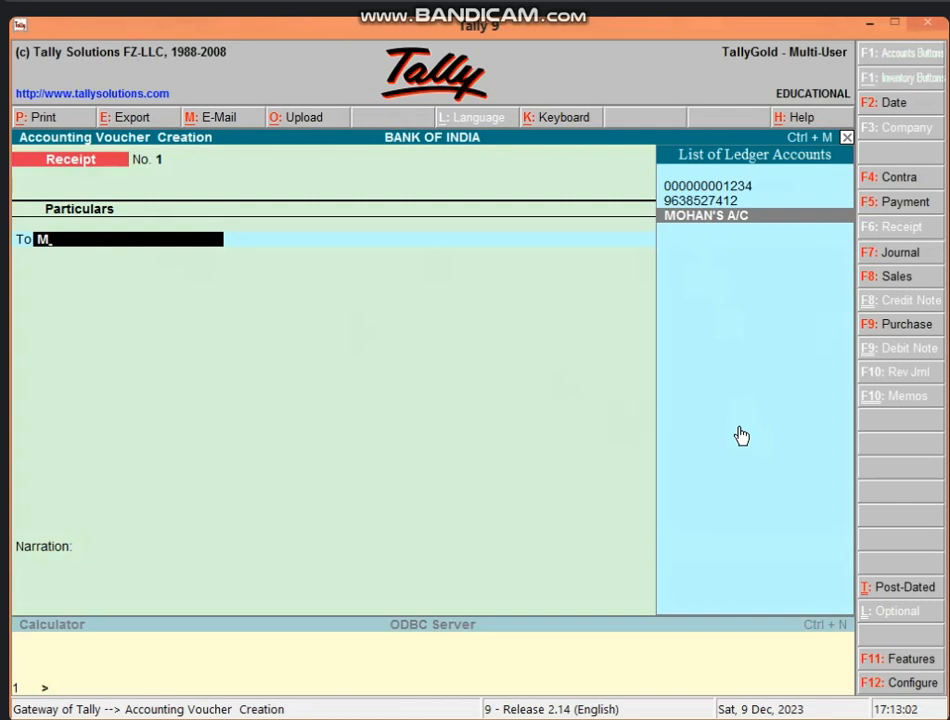
key(BackSpace)
text(0000000)
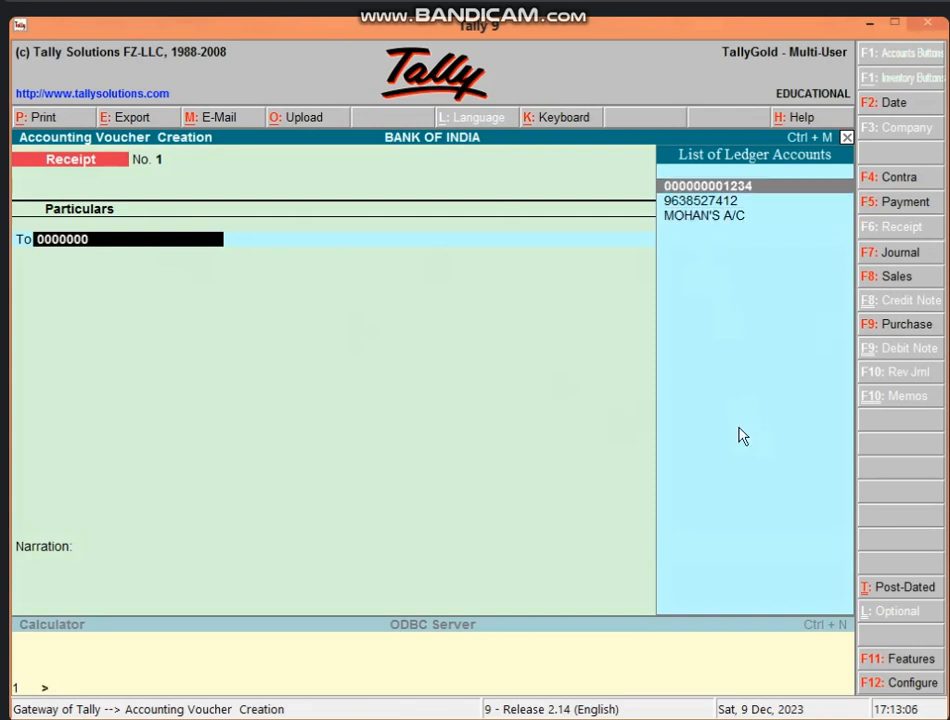
text(1)
key(BackSpace)
key(Down)
key(Down)
key(Return)
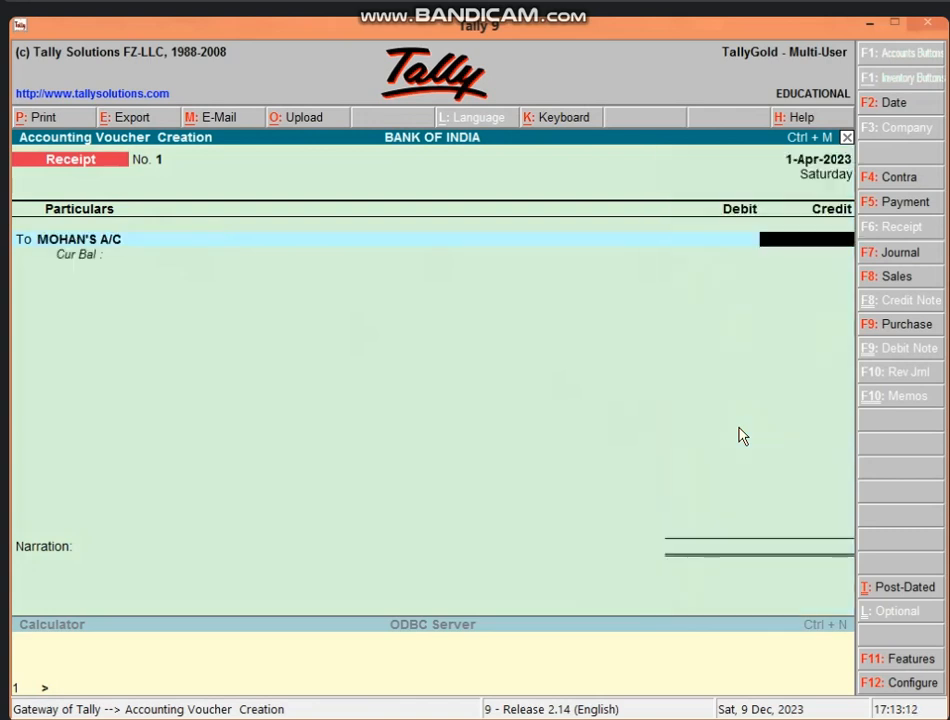
Step: Reselect MOHAN'S A/C via alias 963 and credit it with 2,000
key(BackSpace)
text(96)
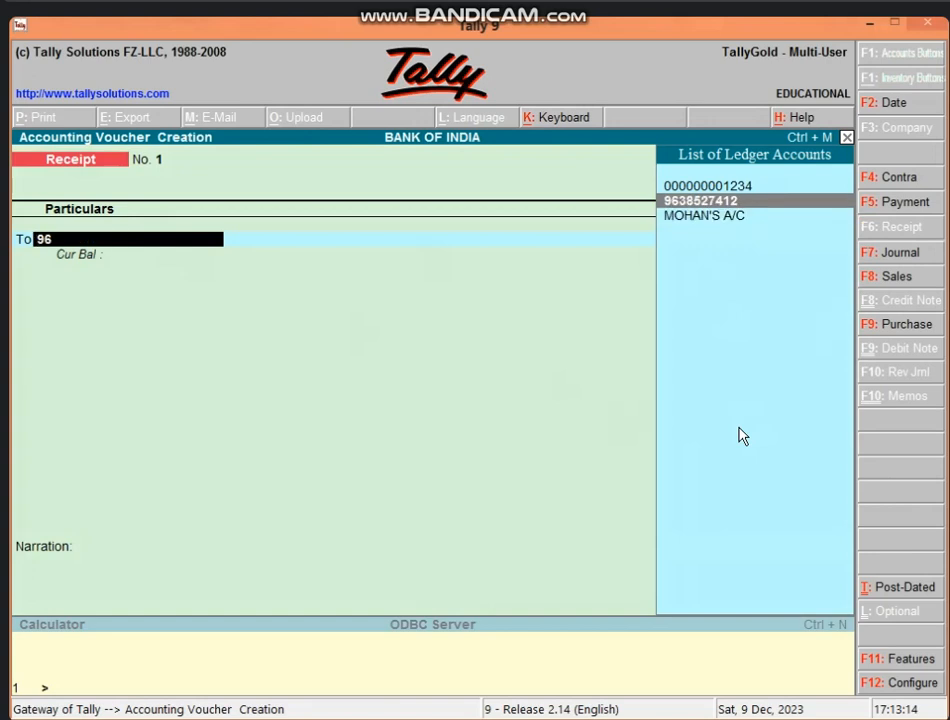
text(3)
key(Down)
key(Return)
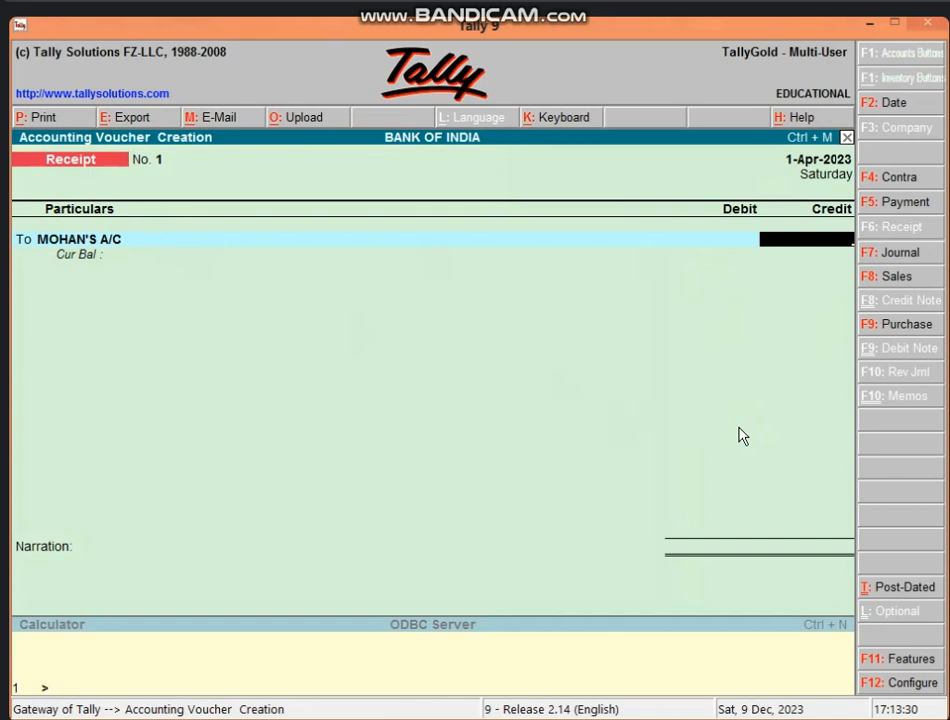
text(2000)
key(Return)
key(Up)
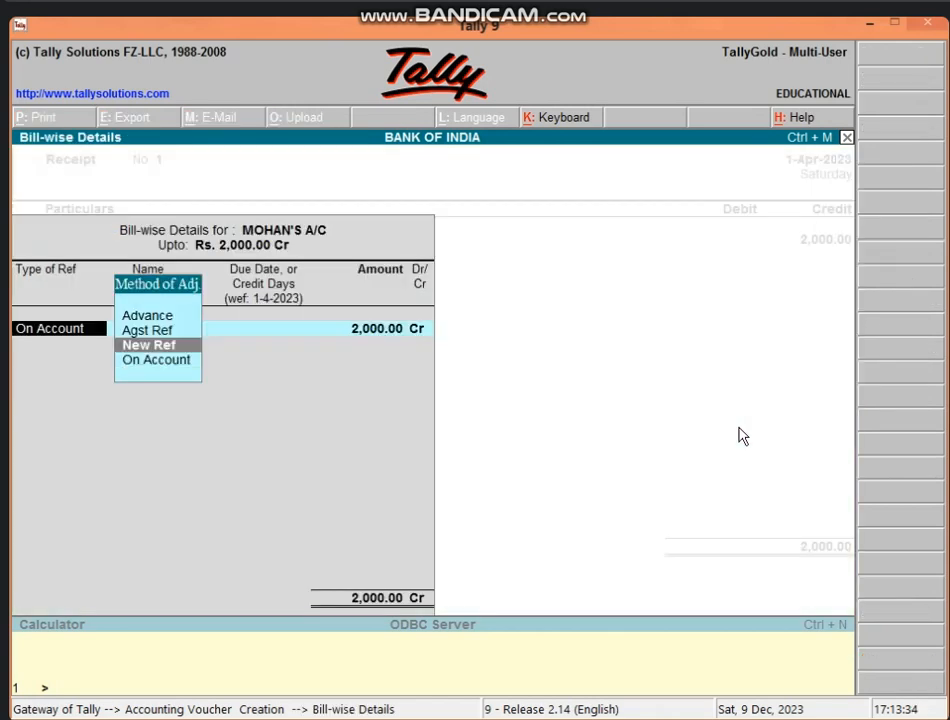
Step: Allocate the 2,000 to new reference 1 and debit Cash for 2,000
key(Return)
text(1)
key(Return)
key(Return)
key(Return)
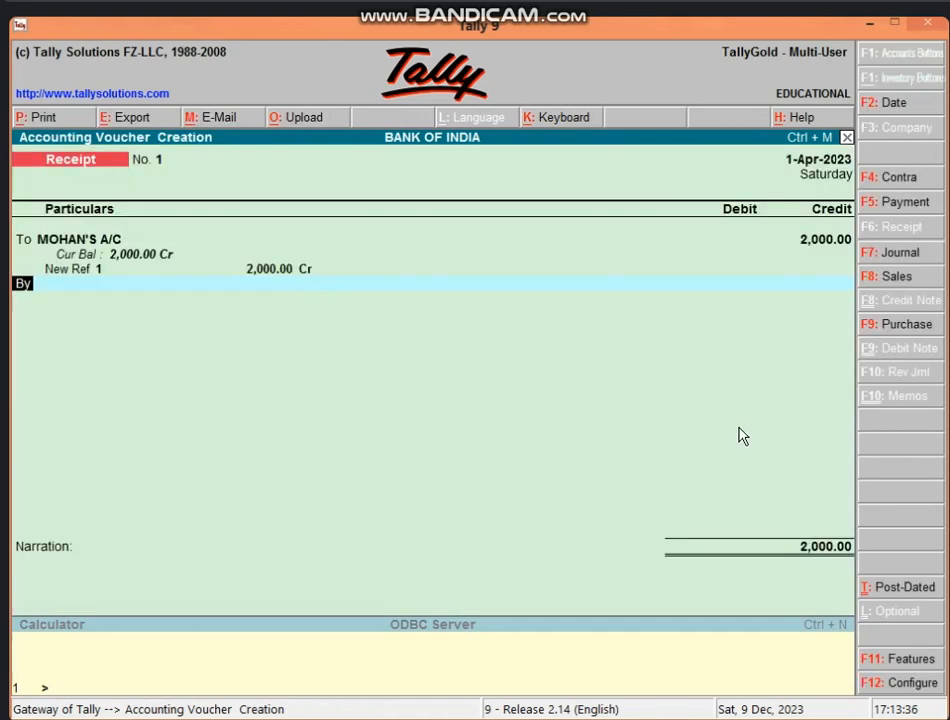
key(Return)
text(CA)
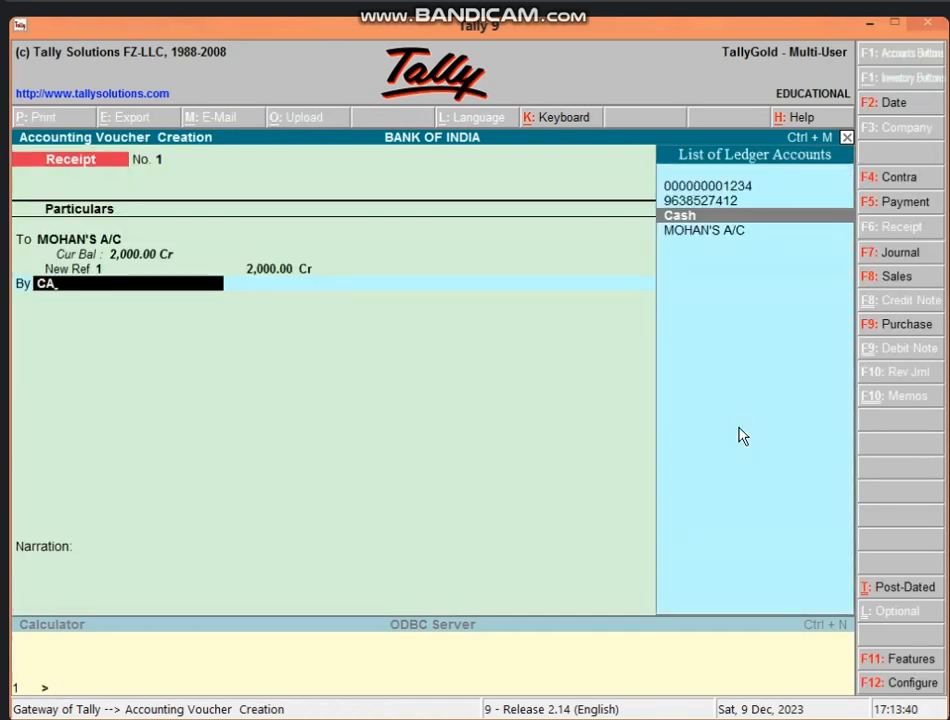
key(Return)
key(Return)
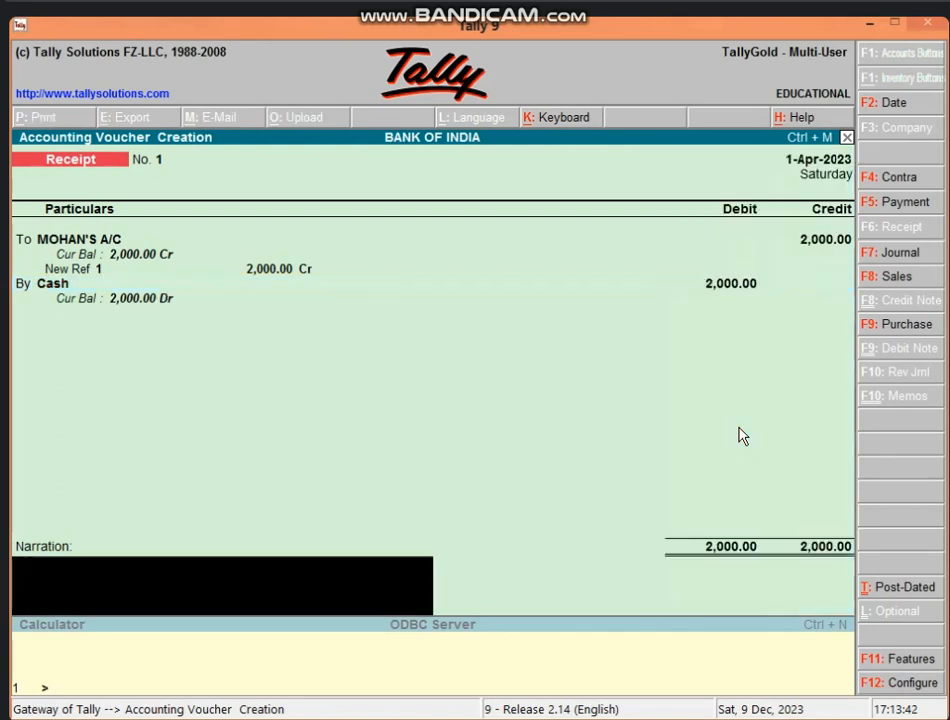
Step: Add the narration 'BEING A/C OPEN' and save Receipt voucher No. 1
text(B)
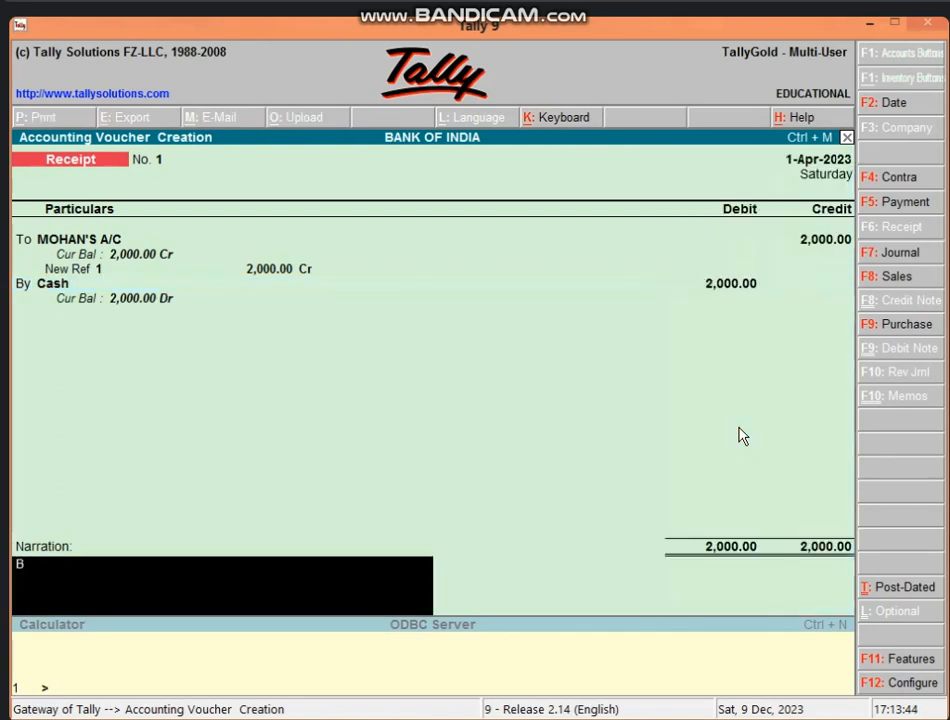
text(EING A/C OPEN)
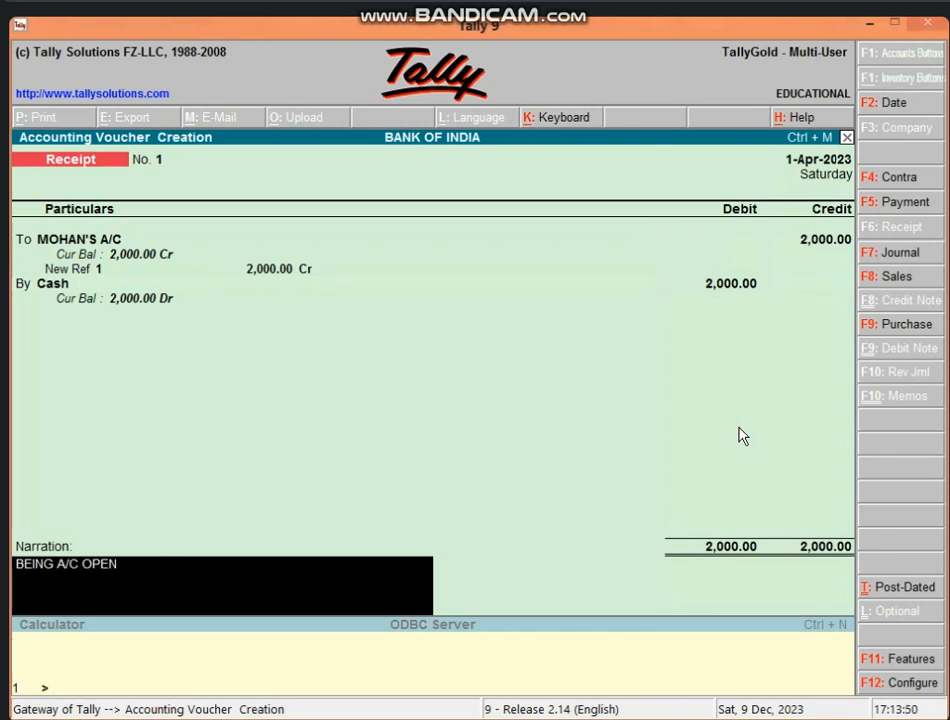
key(Return)
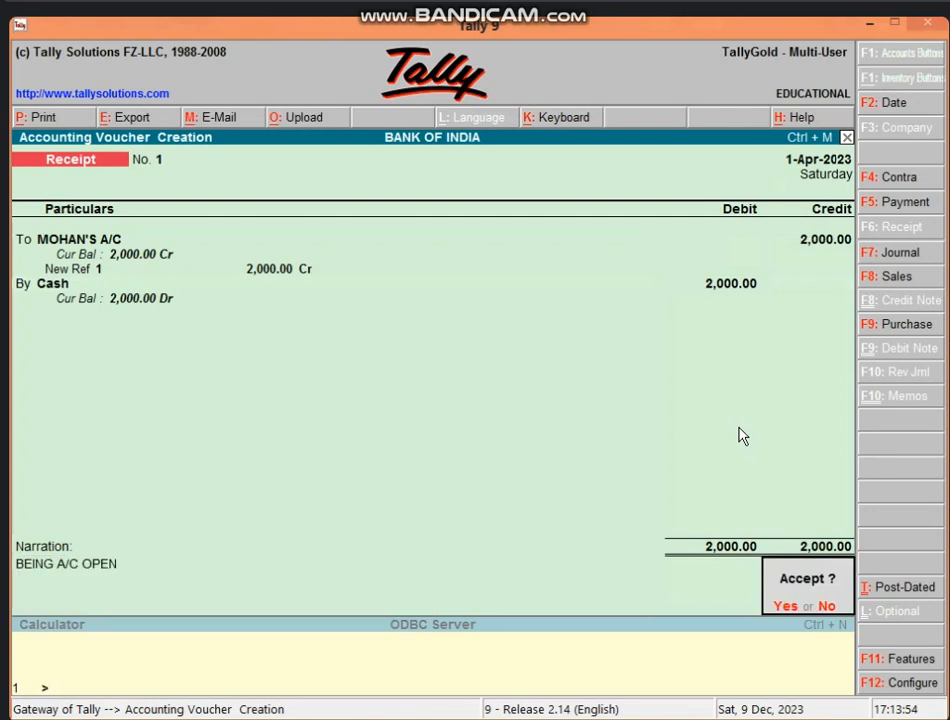
key(Return)
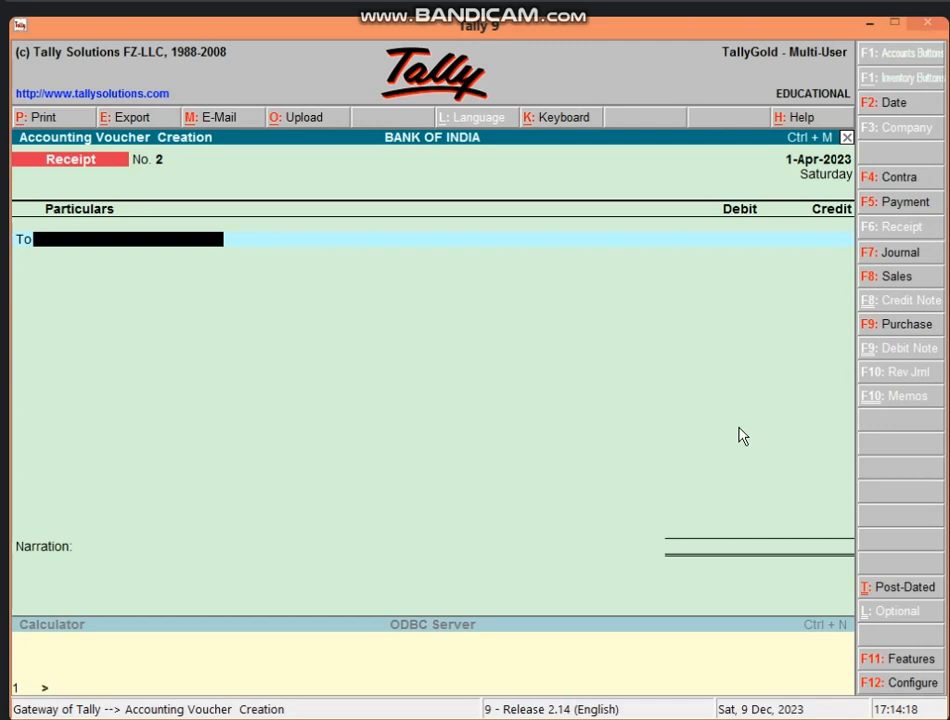
Step: Credit MOHAN'S A/C (alias 963) with 20,000 as new reference 2, balanced by Cash
text(963)
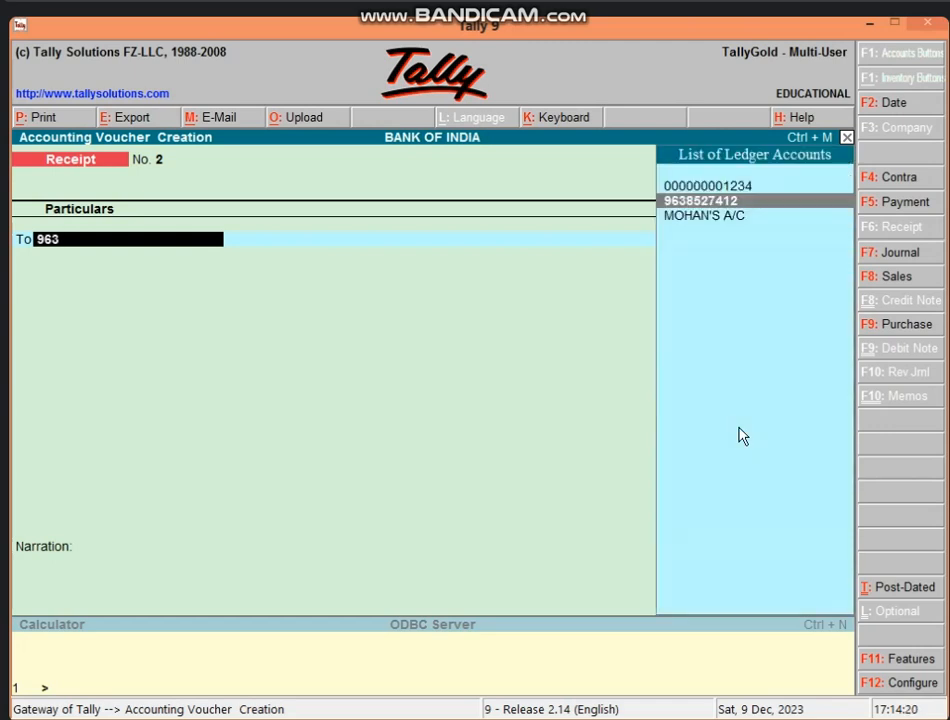
key(Down)
key(Return)
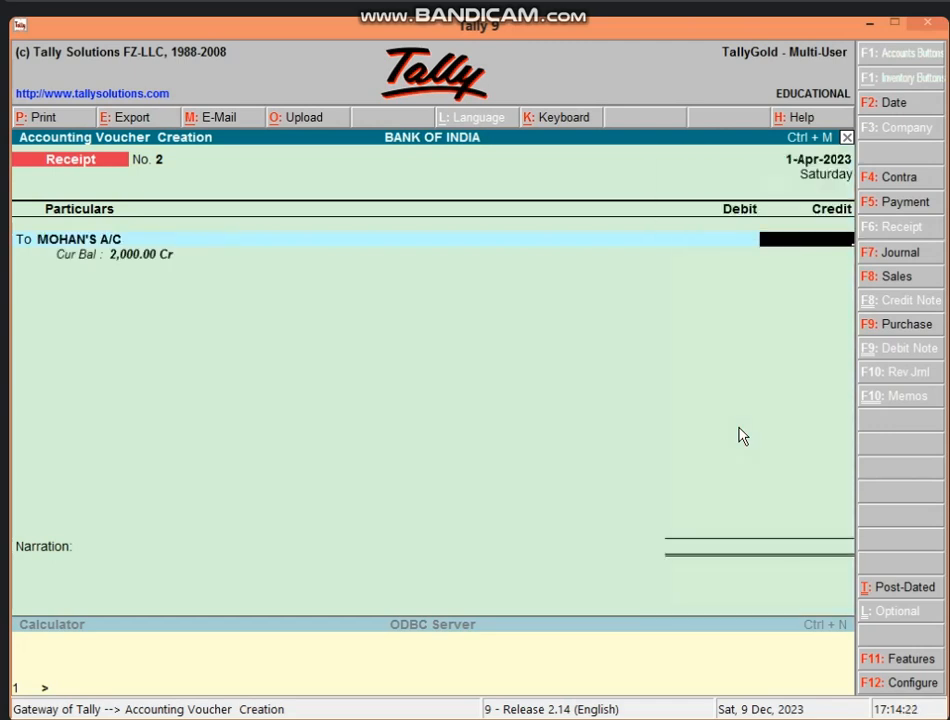
text(20000)
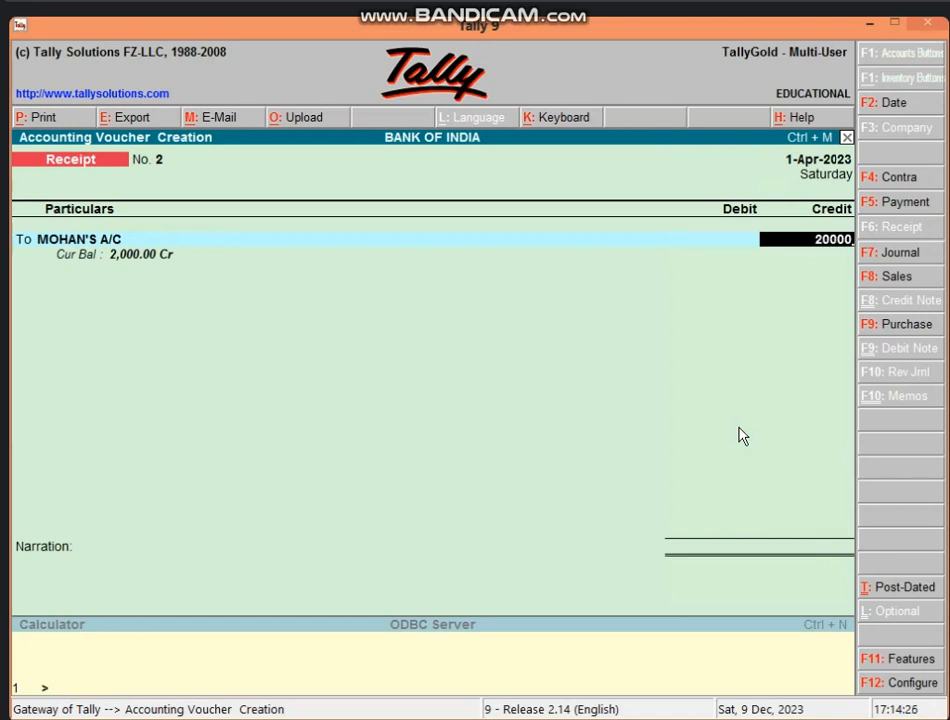
key(Return)
key(Down)
key(Return)
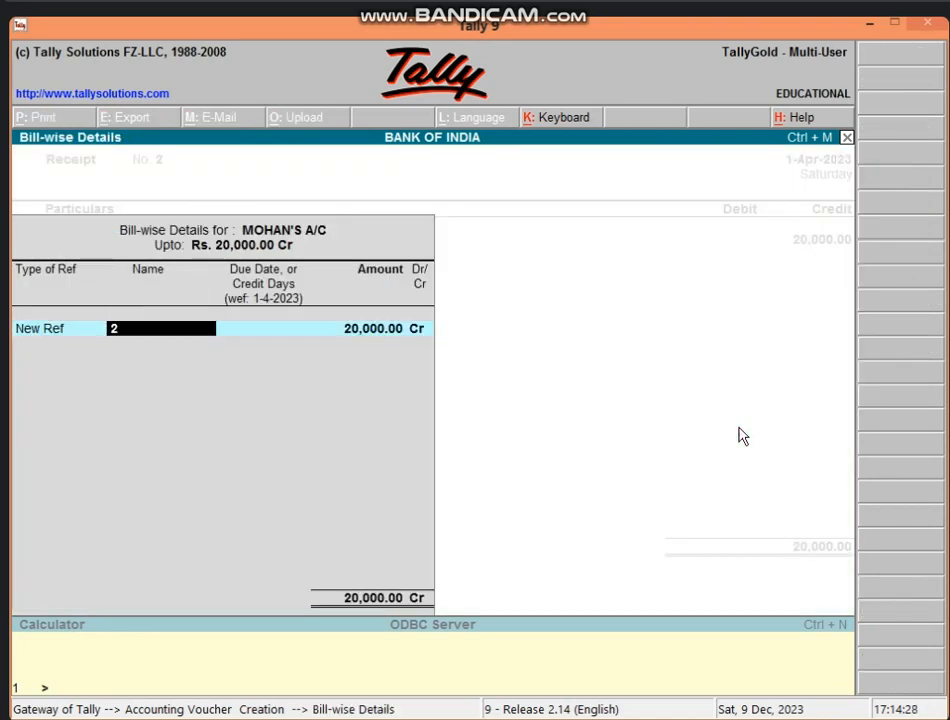
key(Return)
key(Return)
key(Return)
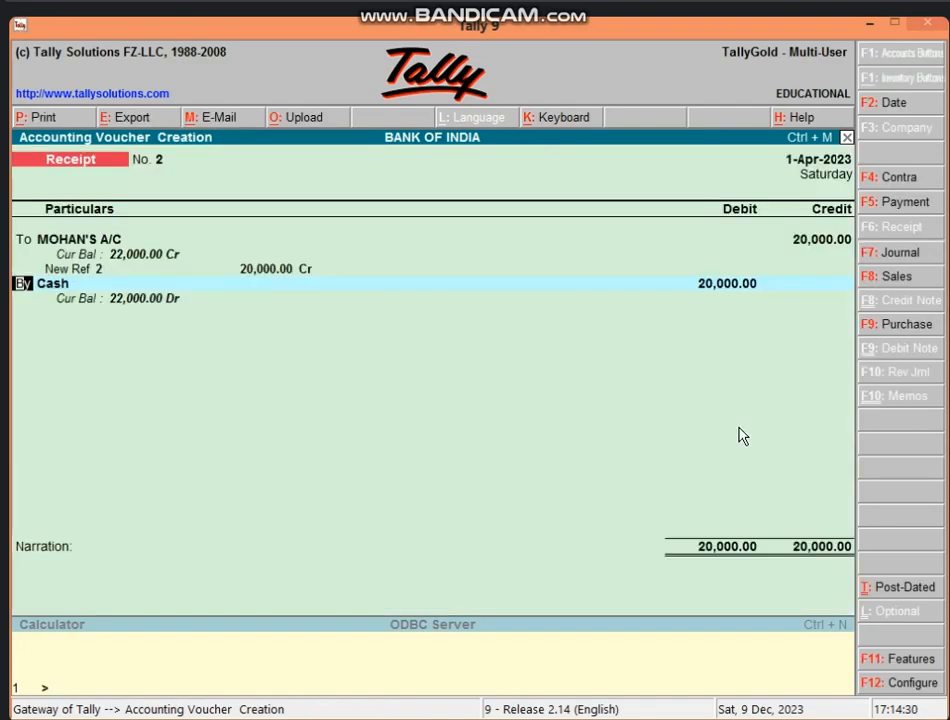